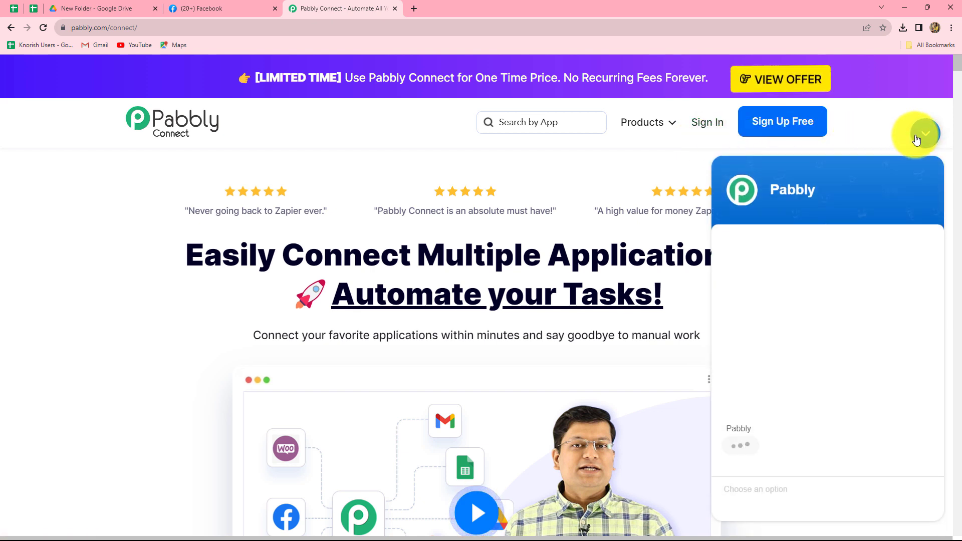
Close the chat widget, sign in to Pabbly and open the Pabbly Connect dashboard
click(925, 133)
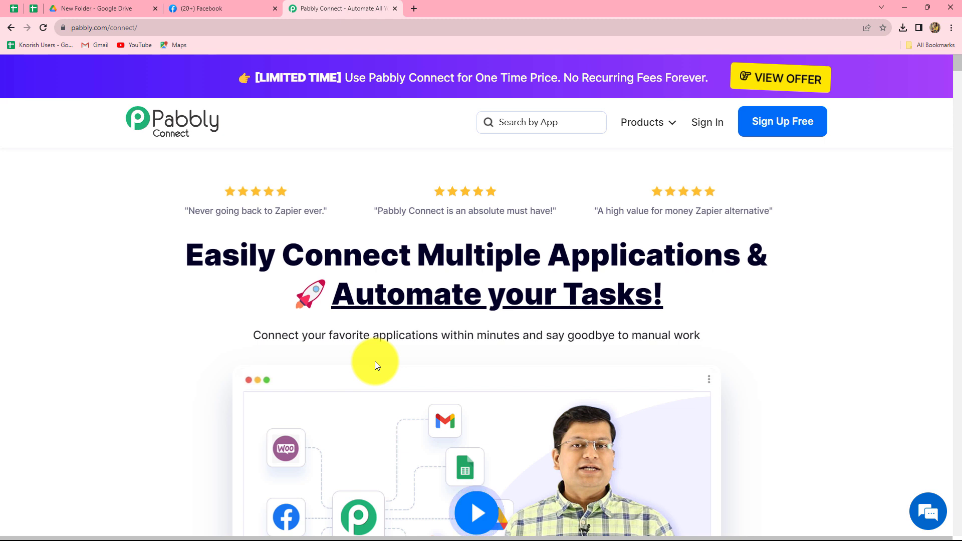
click(700, 124)
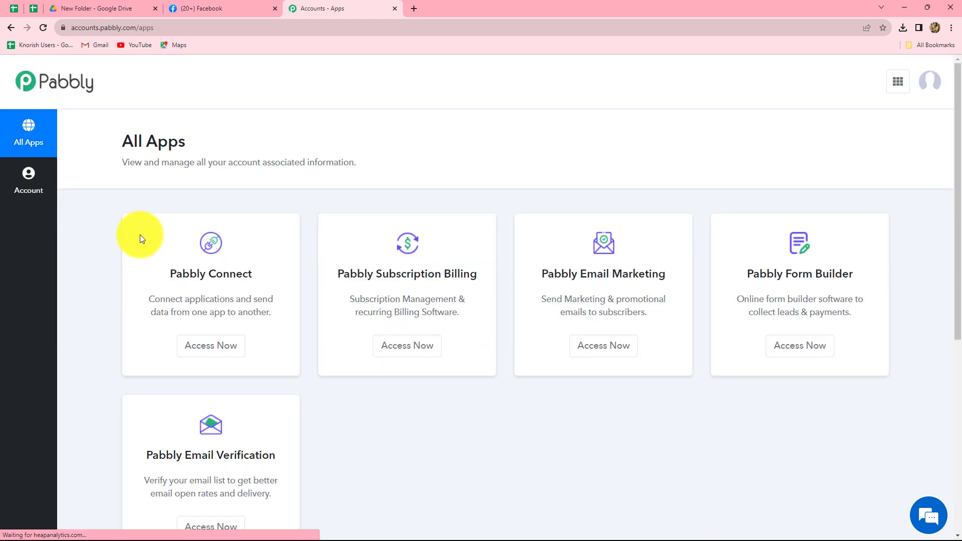
scroll(489, 401, down, 2)
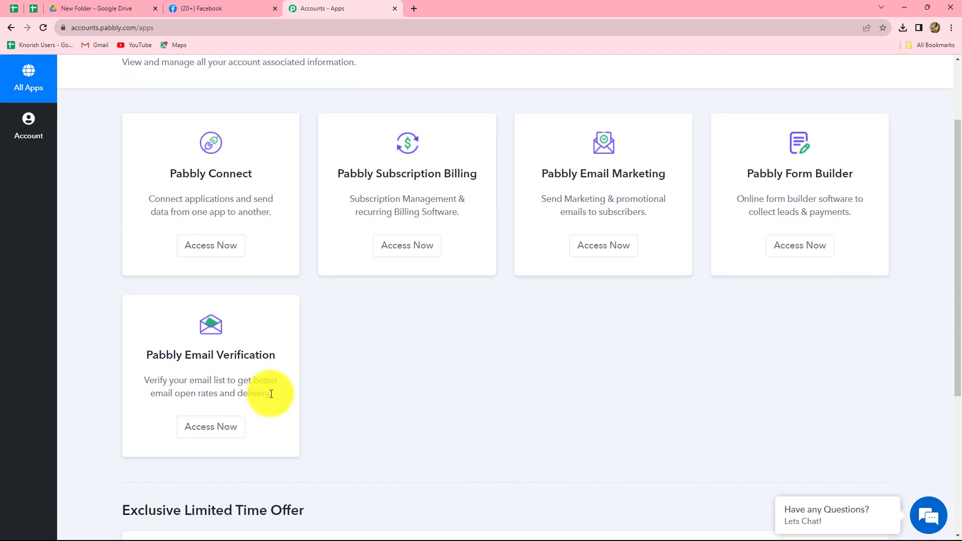
click(194, 248)
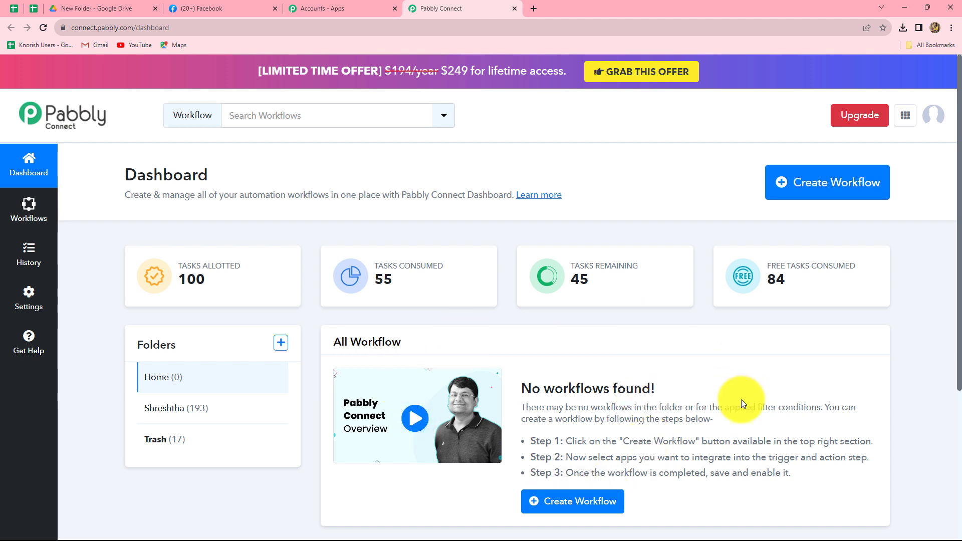
Create a workflow named "Share Google Drive Files on Facebook Pages" in the Home folder
click(820, 197)
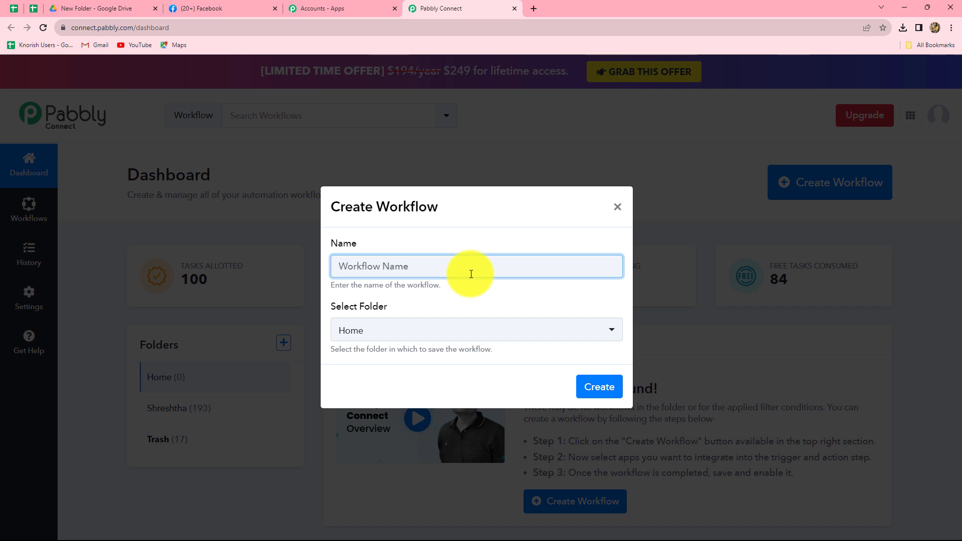
text(Share Google Drive Files on Facebook Pages)
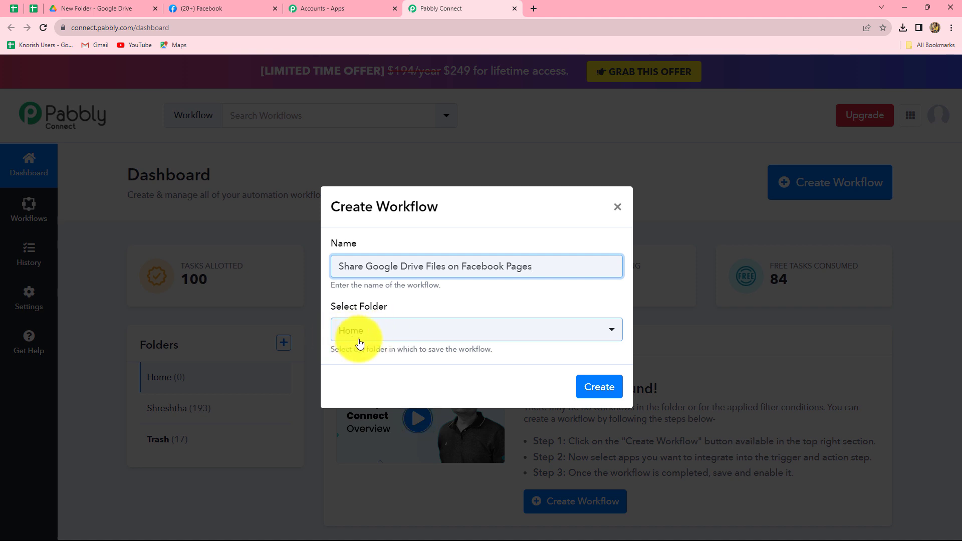
click(602, 391)
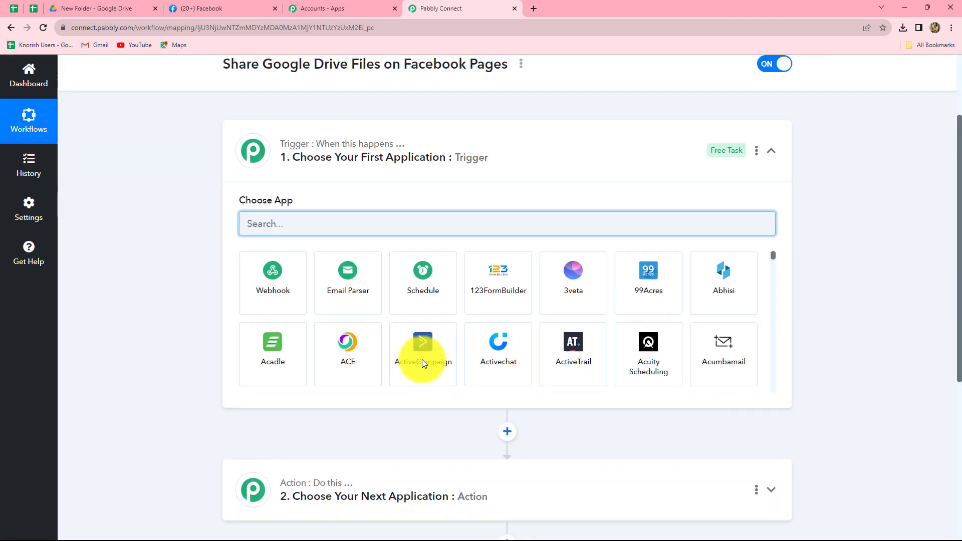
Set the workflow's trigger application to Google Drive with the trigger event New File in Specific Folder
scroll(751, 304, up, 2)
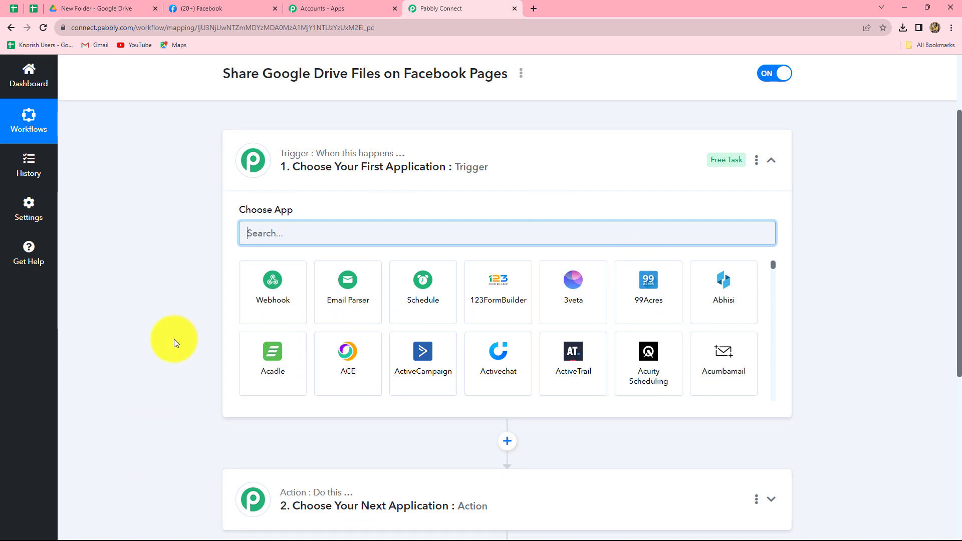
scroll(173, 339, down, 1)
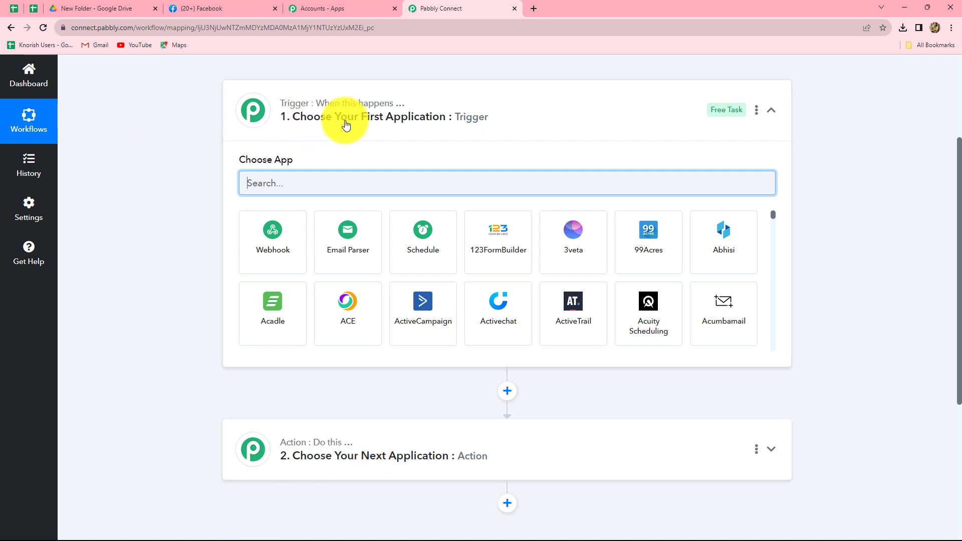
mouse_move(320, 445)
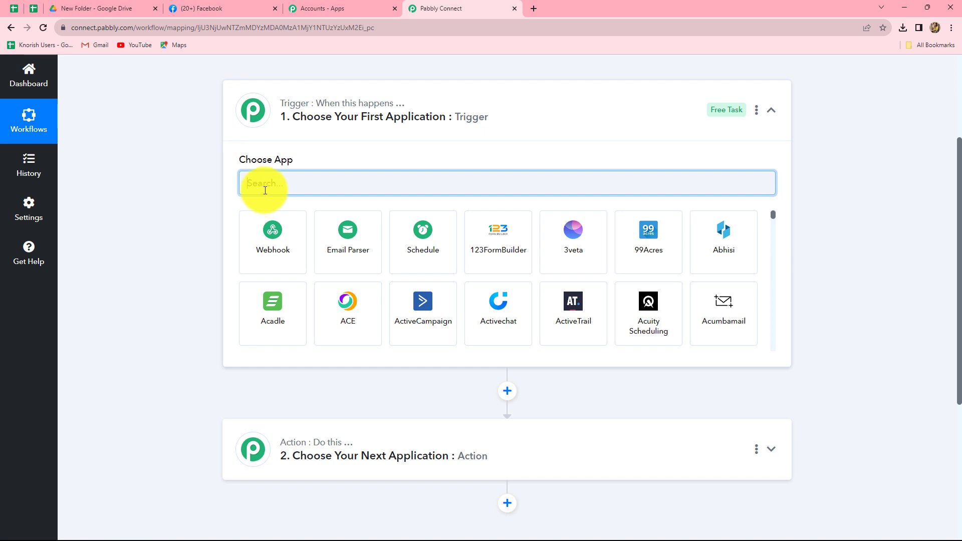
text(Google)
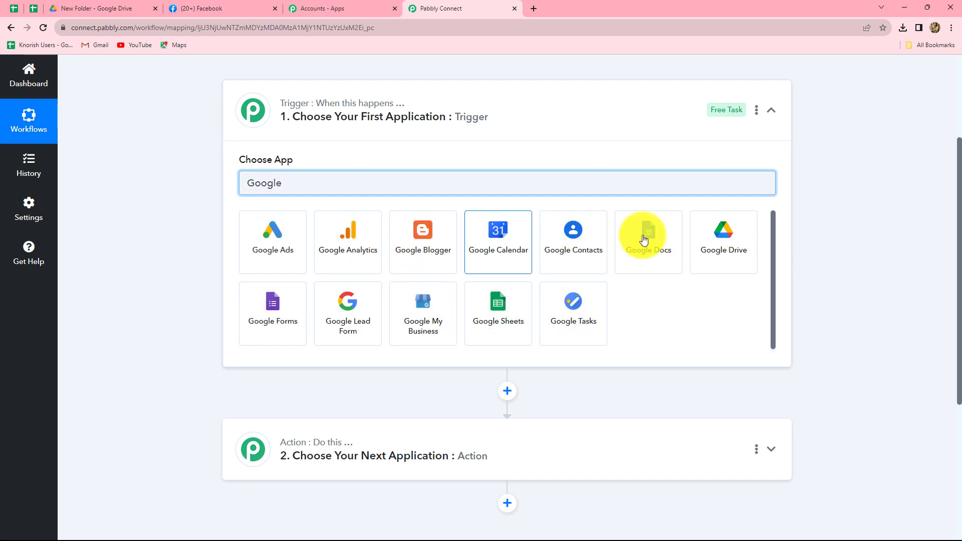
click(527, 301)
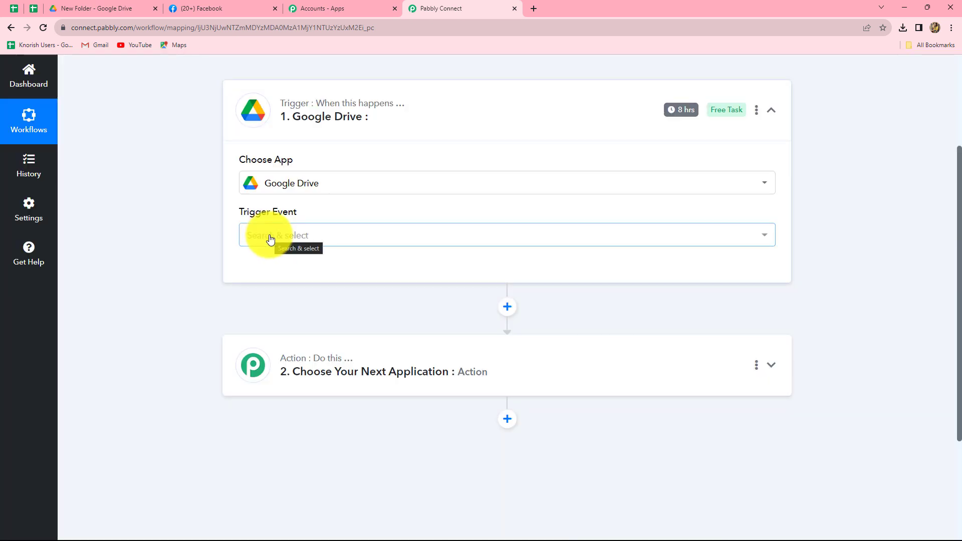
click(270, 239)
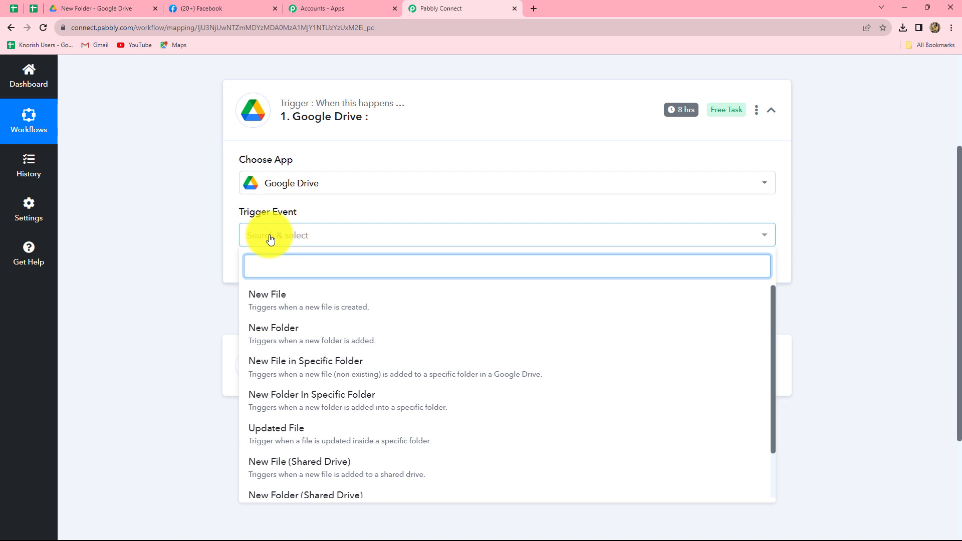
click(275, 371)
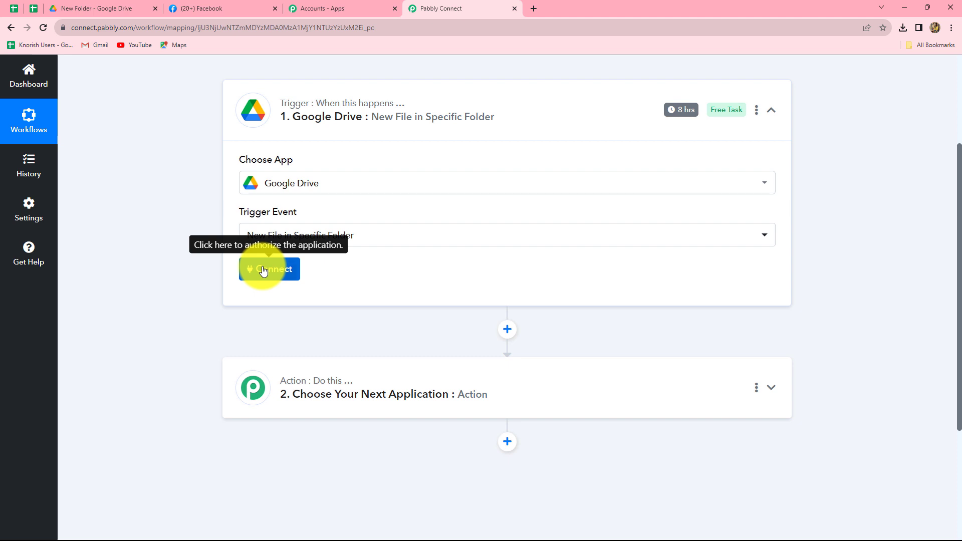
Add a new Google Drive connection to the trigger and authorize access with the existing Google account
click(264, 271)
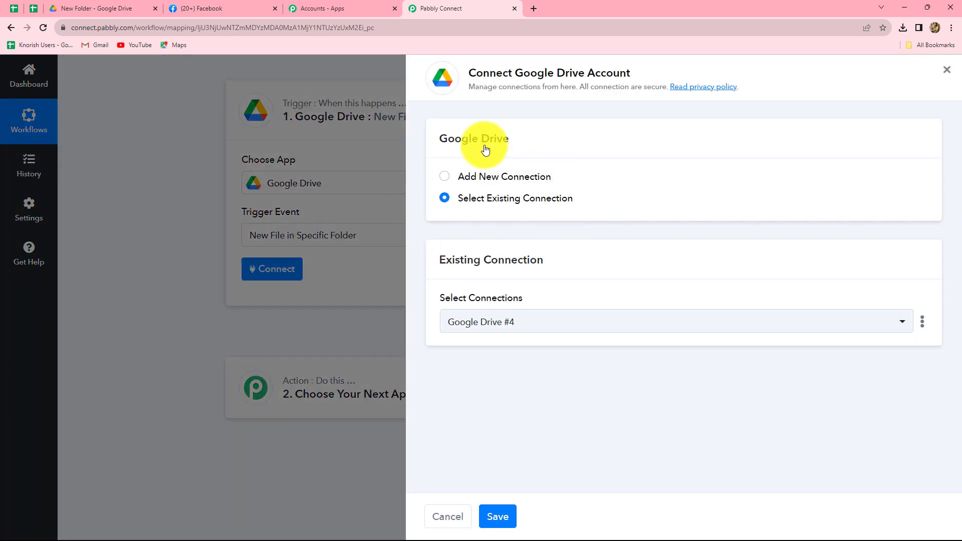
click(445, 177)
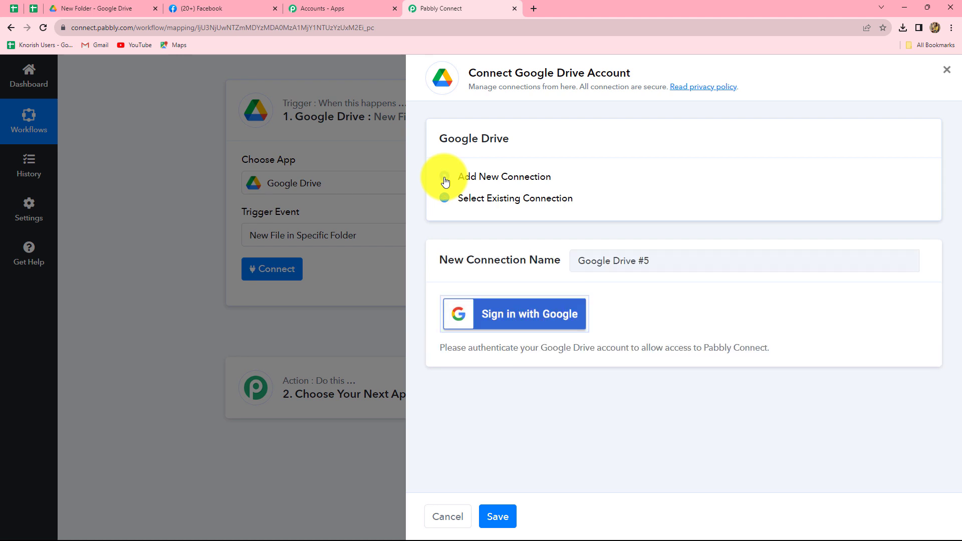
click(484, 316)
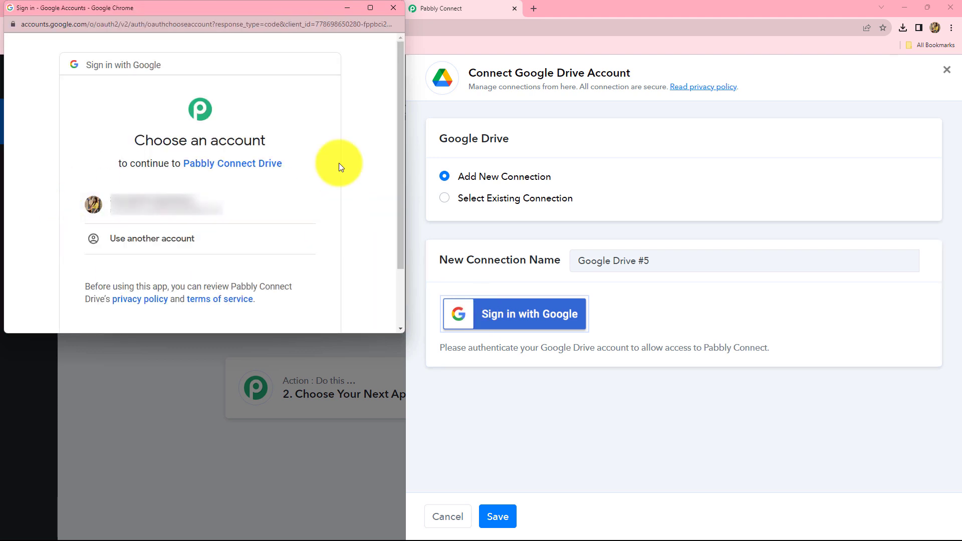
click(146, 213)
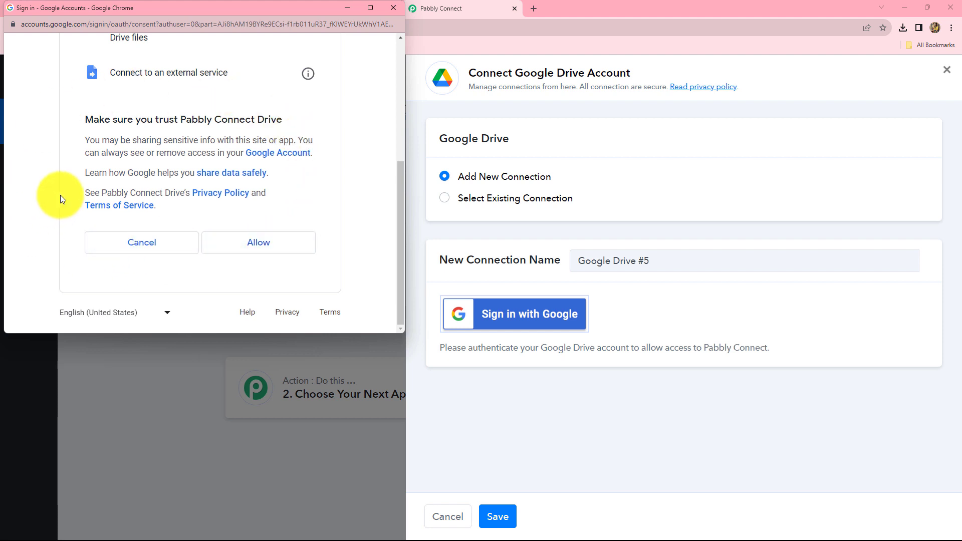
click(240, 251)
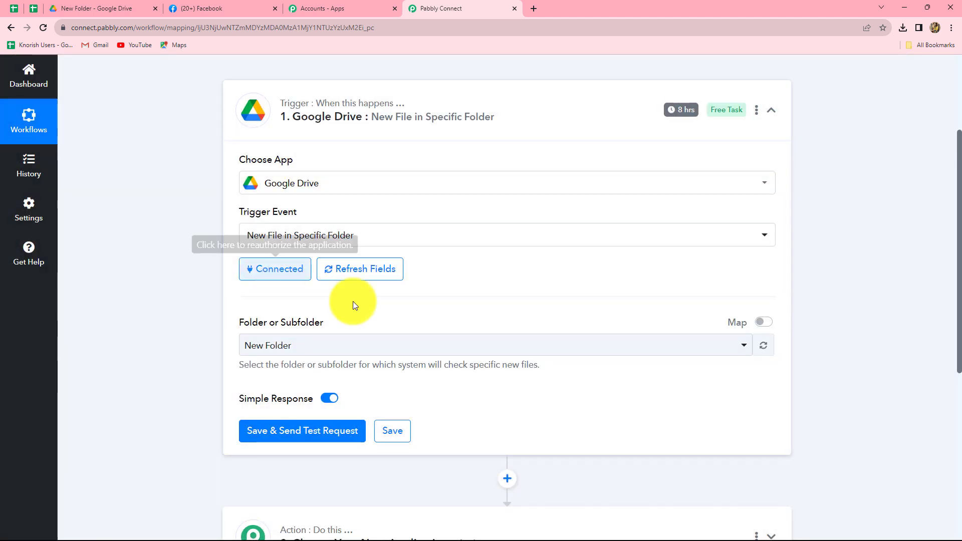
Check the contents of New Folder in Google Drive and return to the trigger's folder settings in Pabbly Connect
click(111, 10)
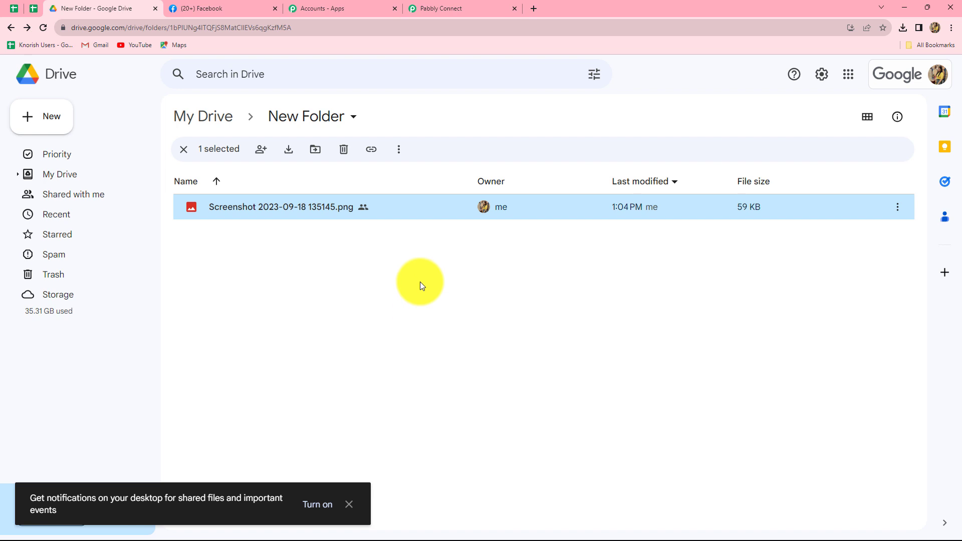
click(476, 9)
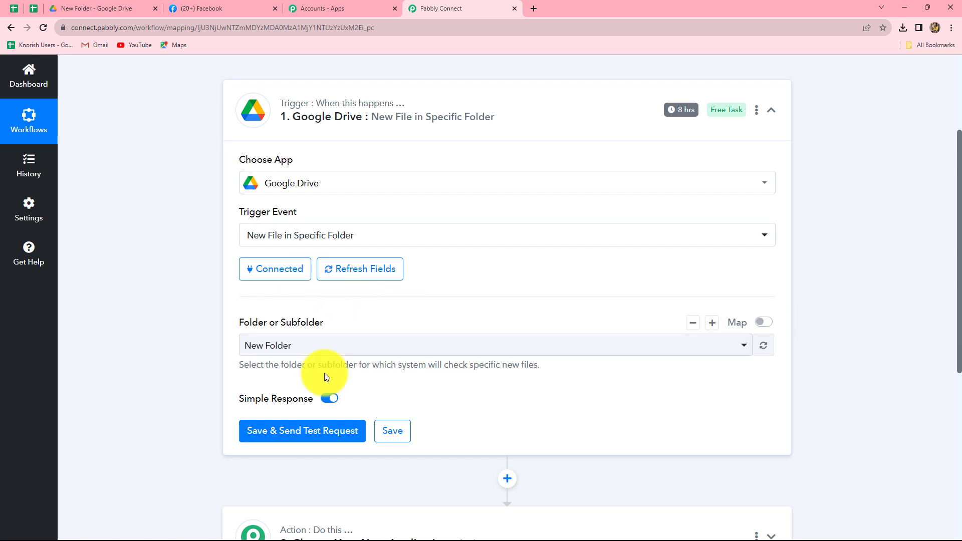
scroll(321, 369, down, 1)
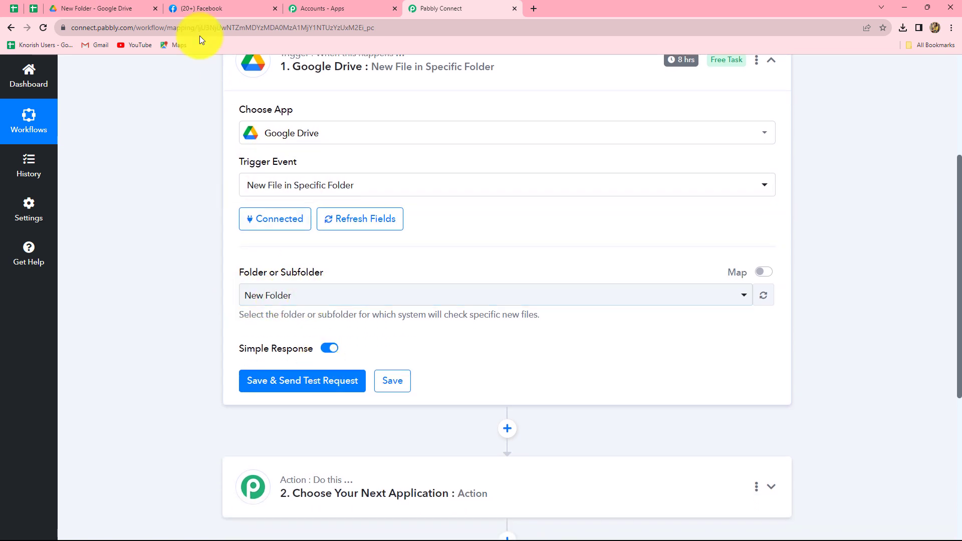
Switch to Google Drive and create a folder named "Test Folder" in My Drive
click(96, 4)
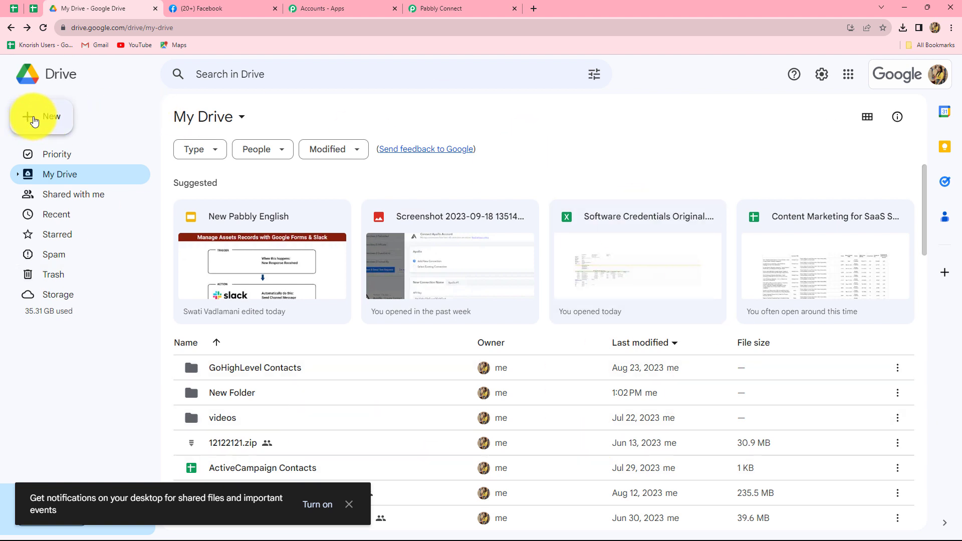
click(34, 120)
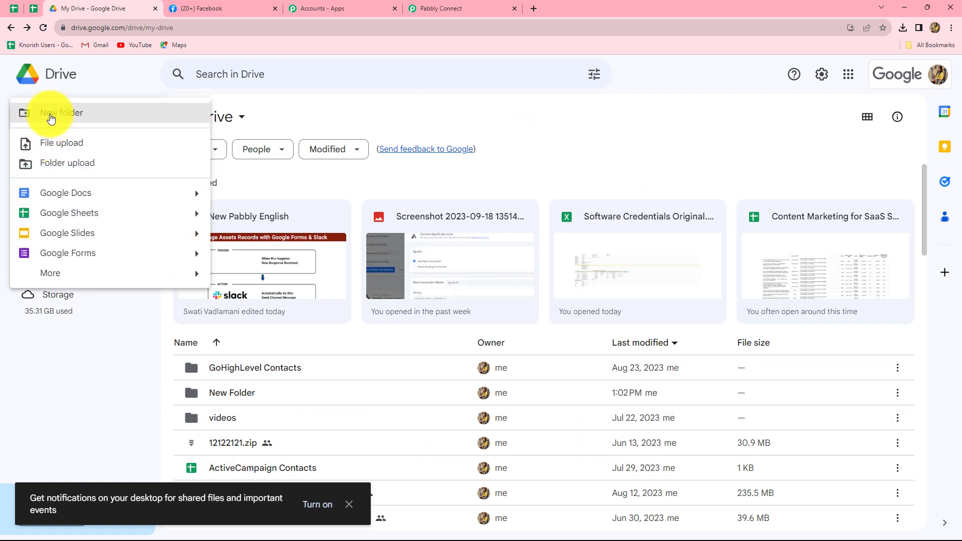
click(51, 118)
key(BackSpace)
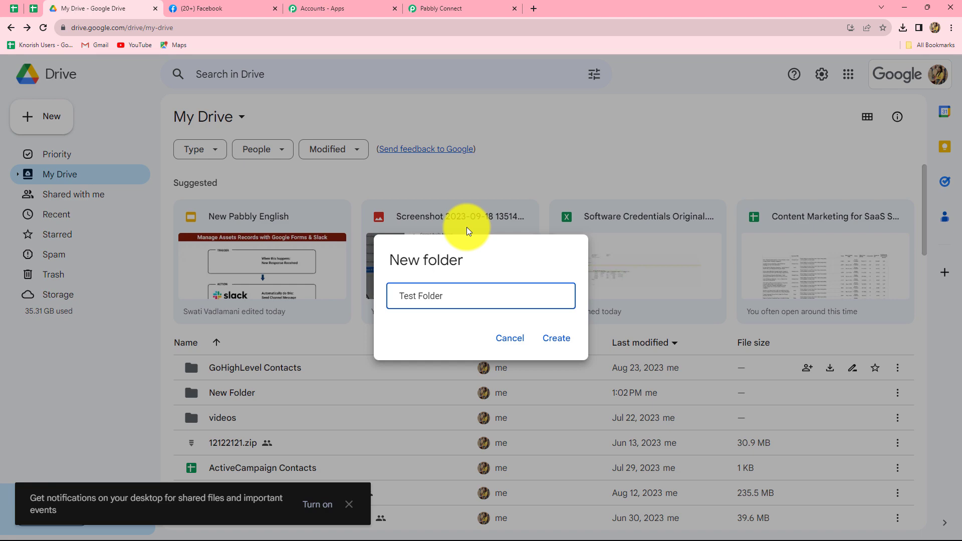
click(558, 340)
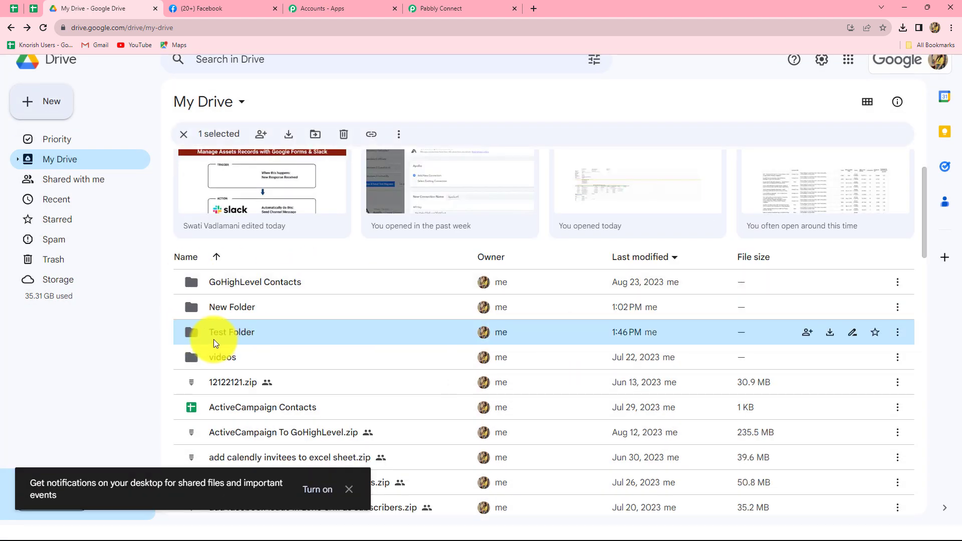
double_click(262, 334)
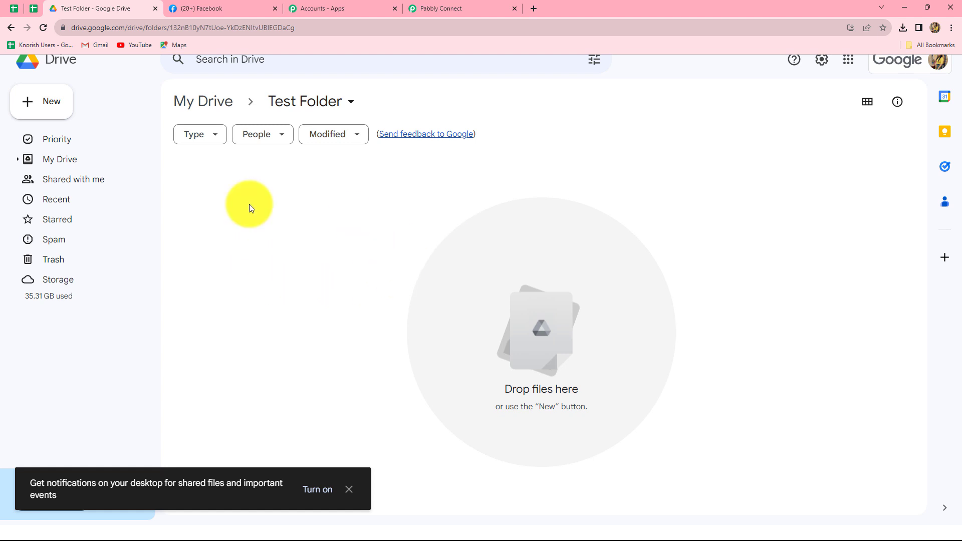
click(38, 107)
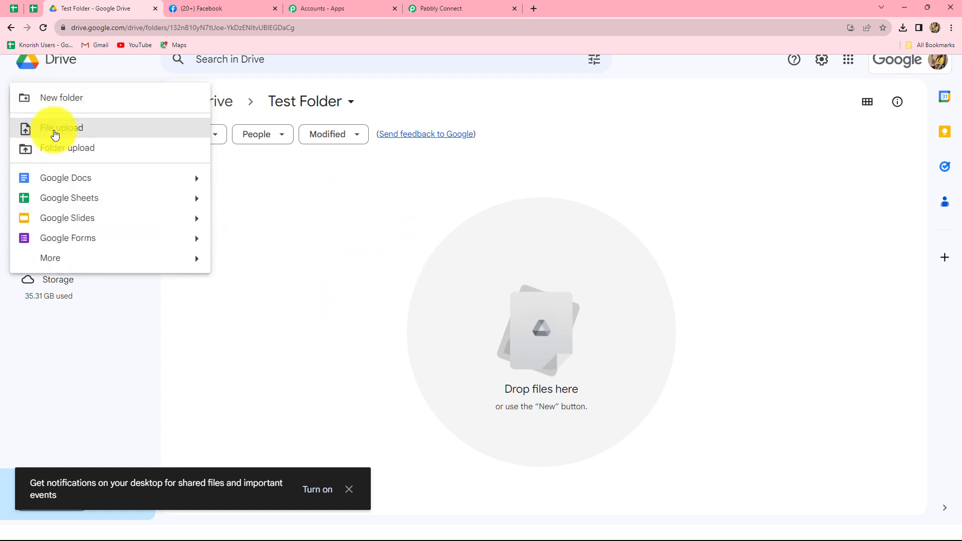
click(55, 134)
click(43, 98)
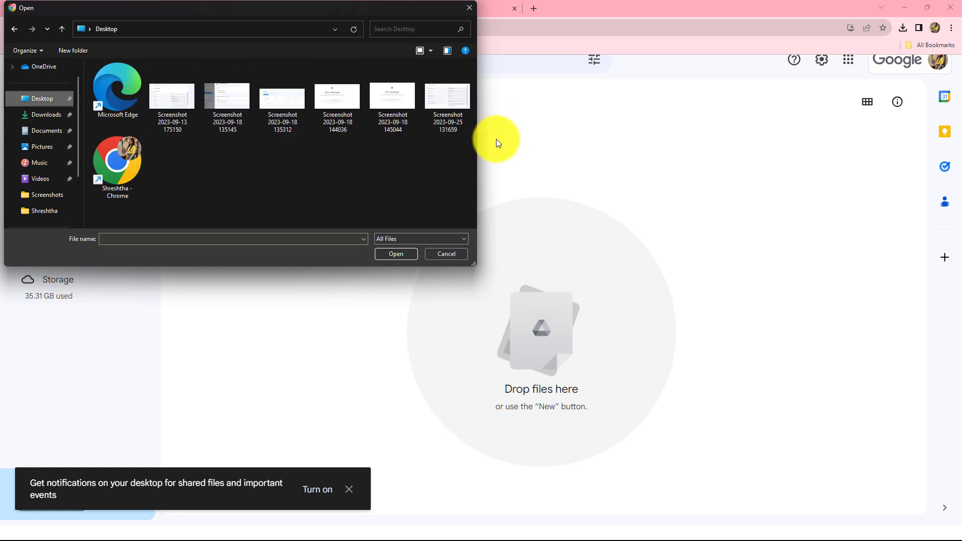
click(442, 103)
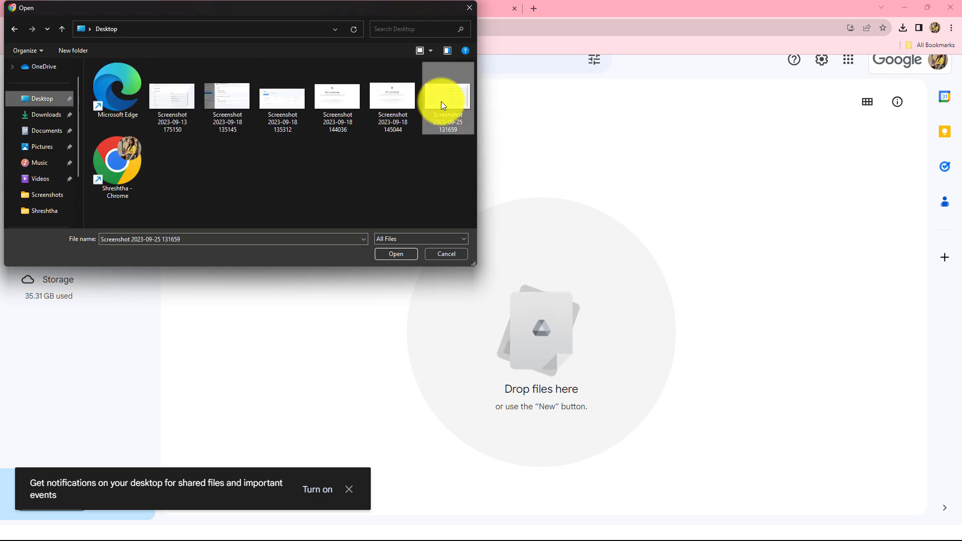
click(386, 255)
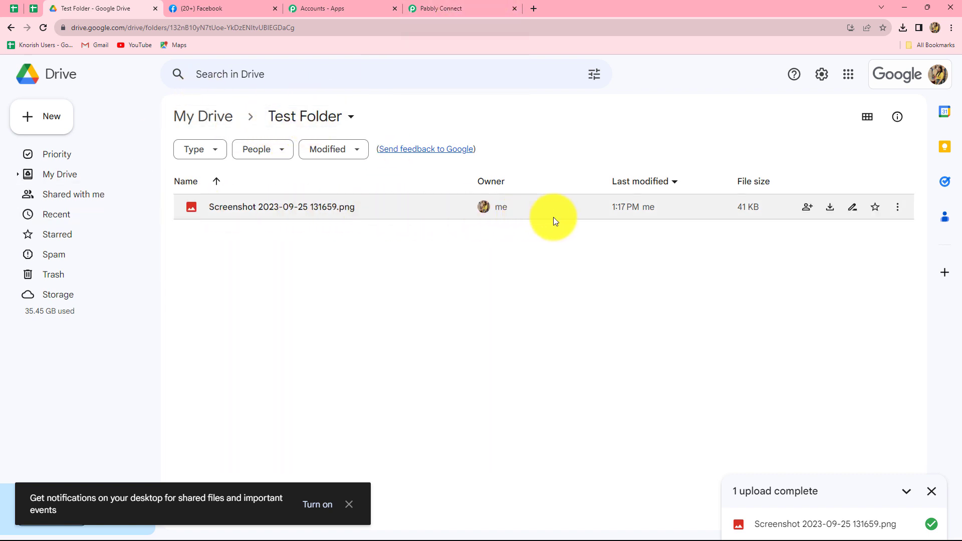
Share the uploaded screenshot by setting its general access to Anyone with the link
click(812, 210)
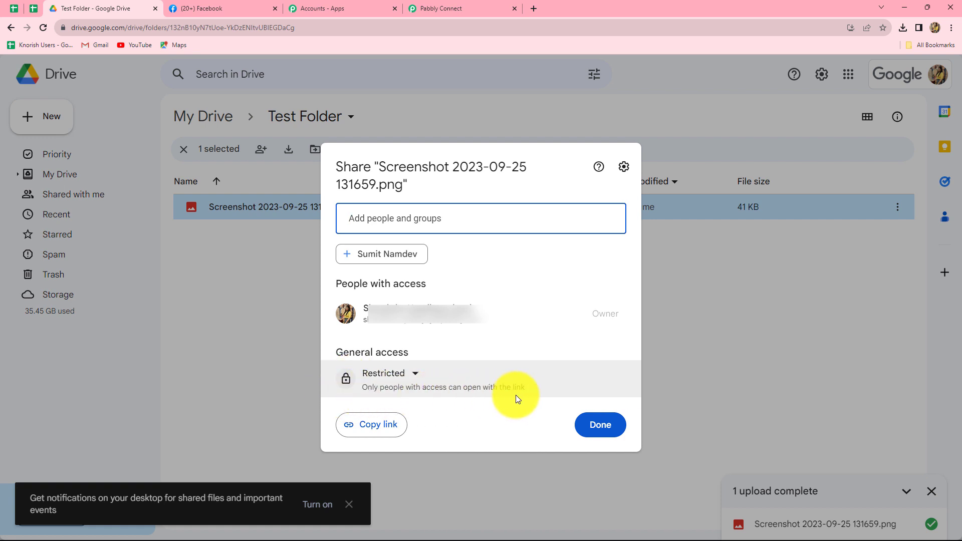
click(412, 377)
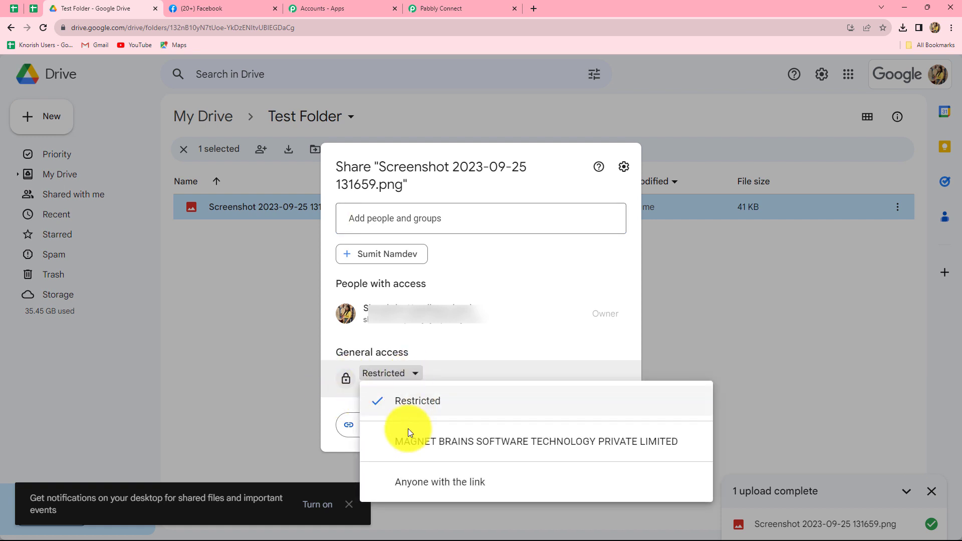
click(405, 482)
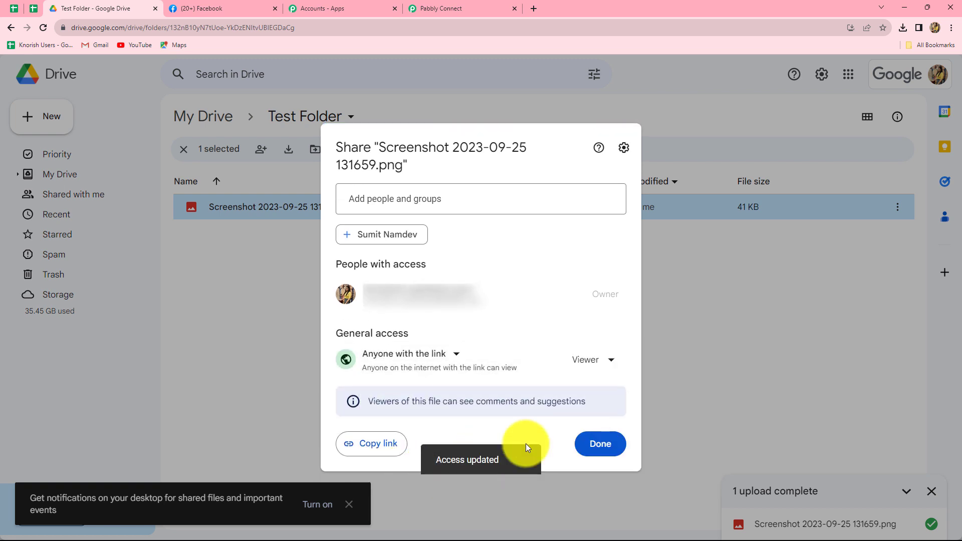
click(591, 447)
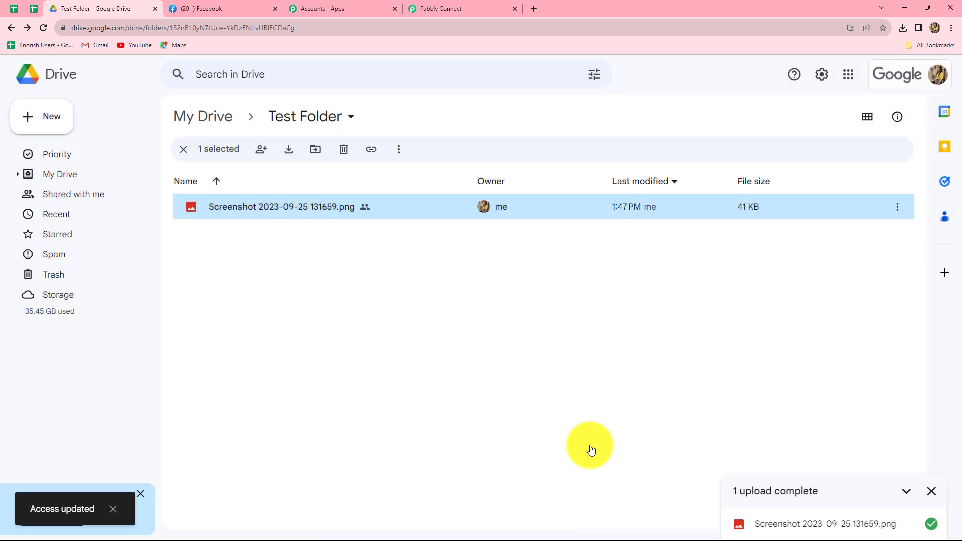
Switch to Pabbly Connect, refresh the trigger's folder list and select Test Folder as the folder to watch
click(435, 6)
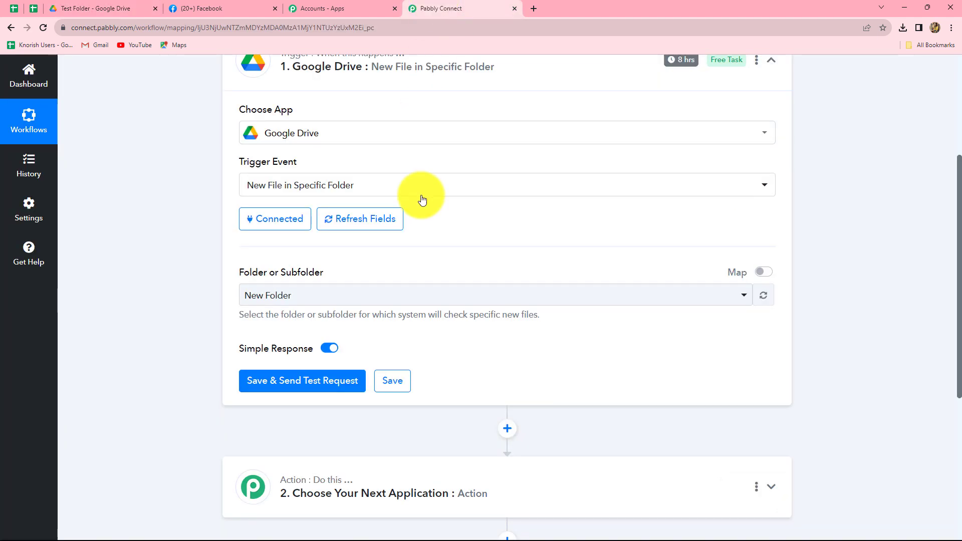
click(764, 297)
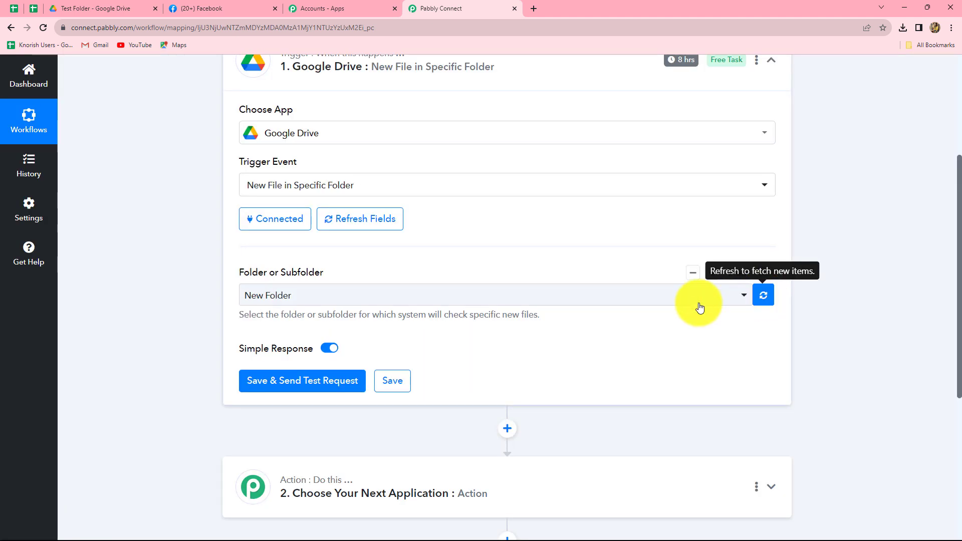
click(393, 298)
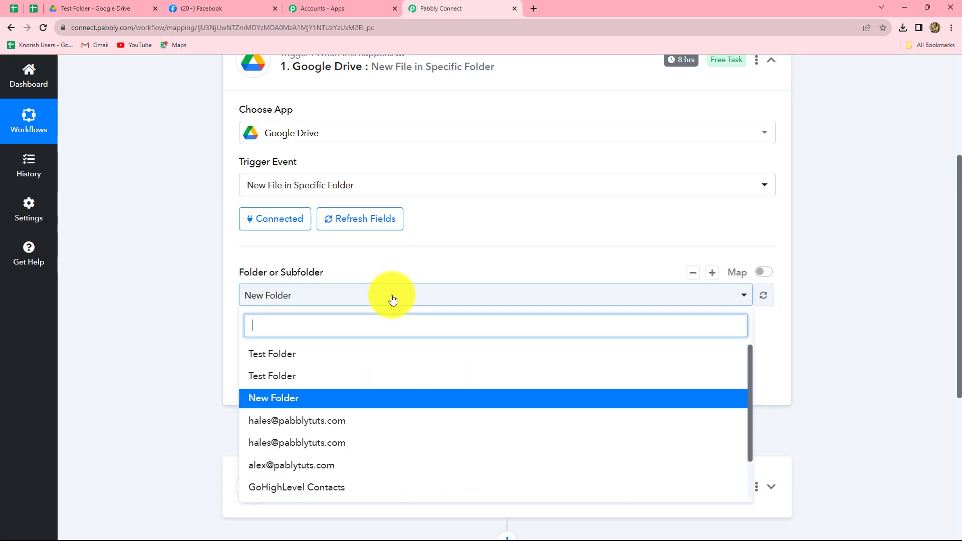
click(330, 361)
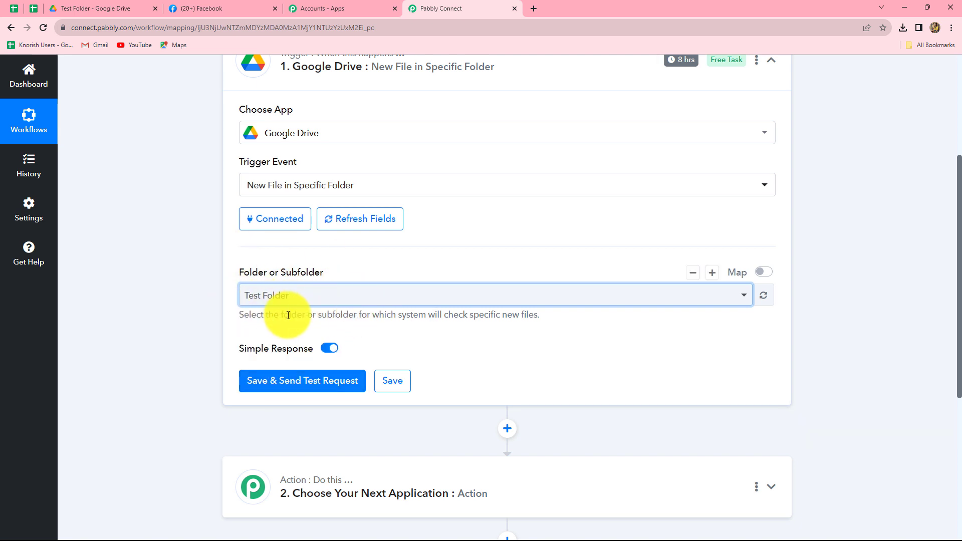
Save the Google Drive trigger with a test request and inspect the WebContentLink value in the response
scroll(451, 303, up, 2)
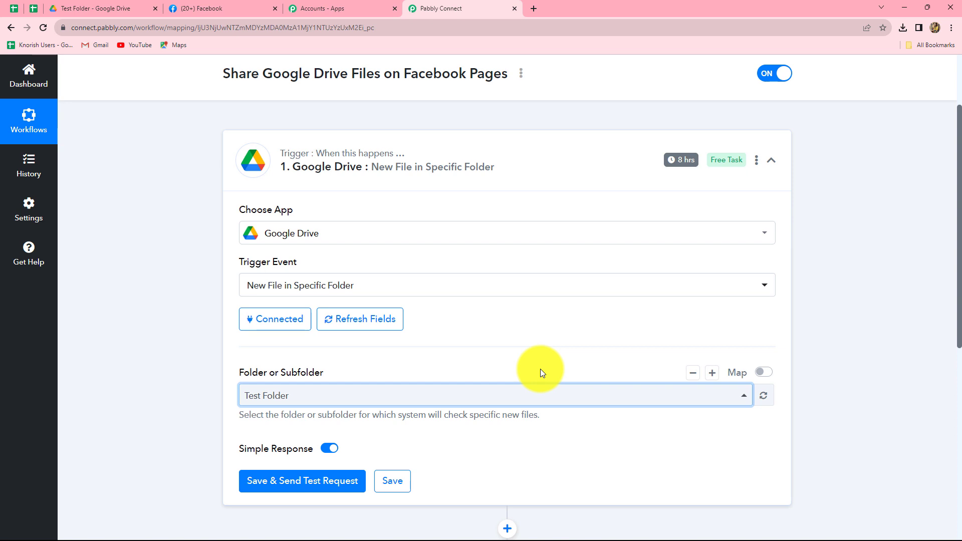
scroll(281, 390, down, 2)
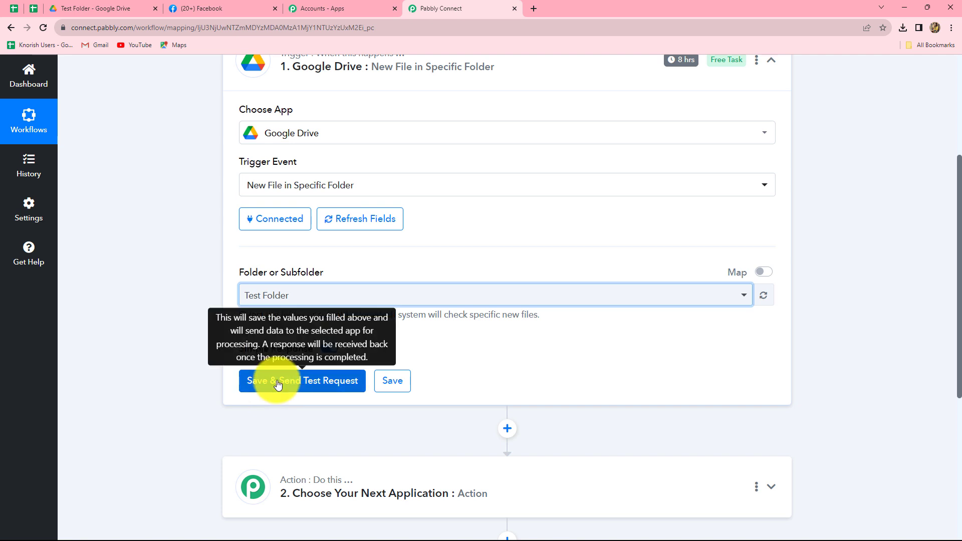
click(278, 385)
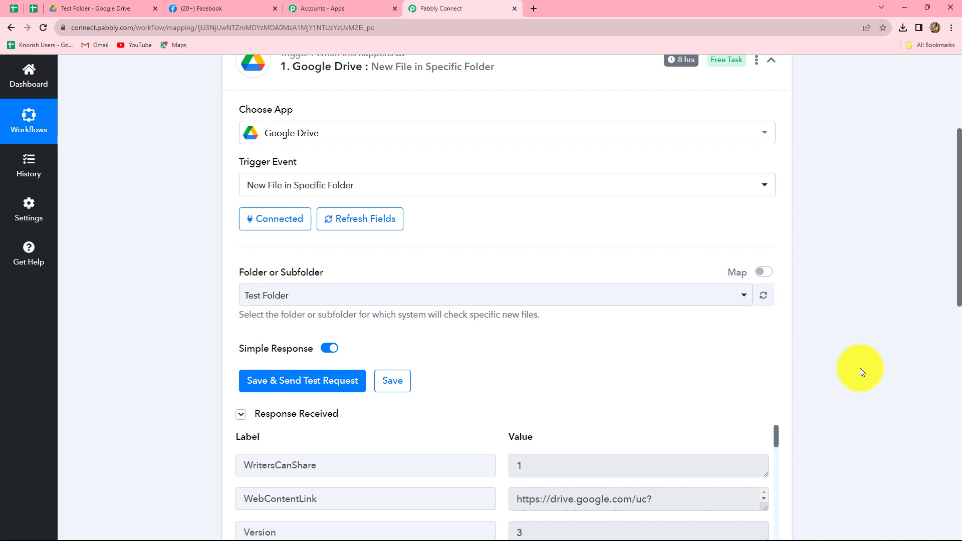
scroll(860, 368, down, 3)
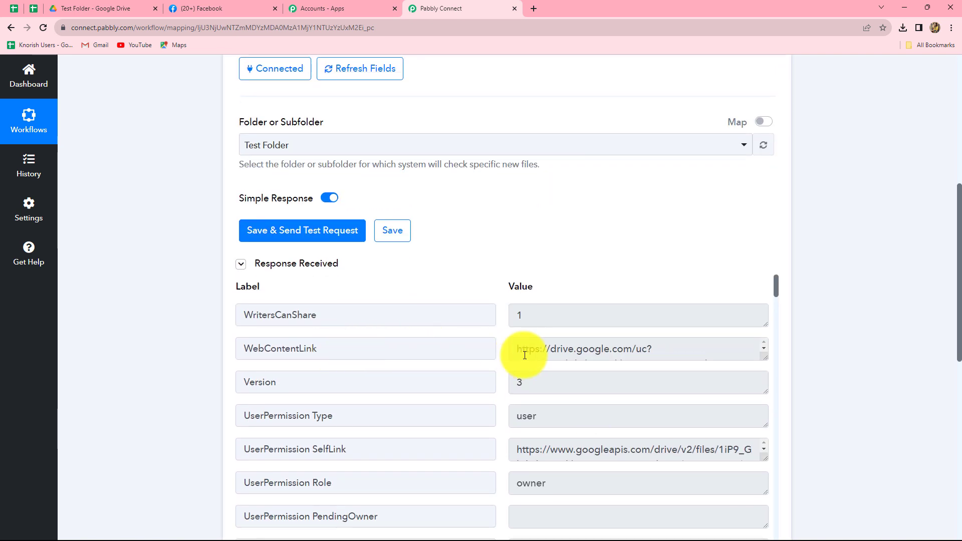
drag(524, 348, 653, 357)
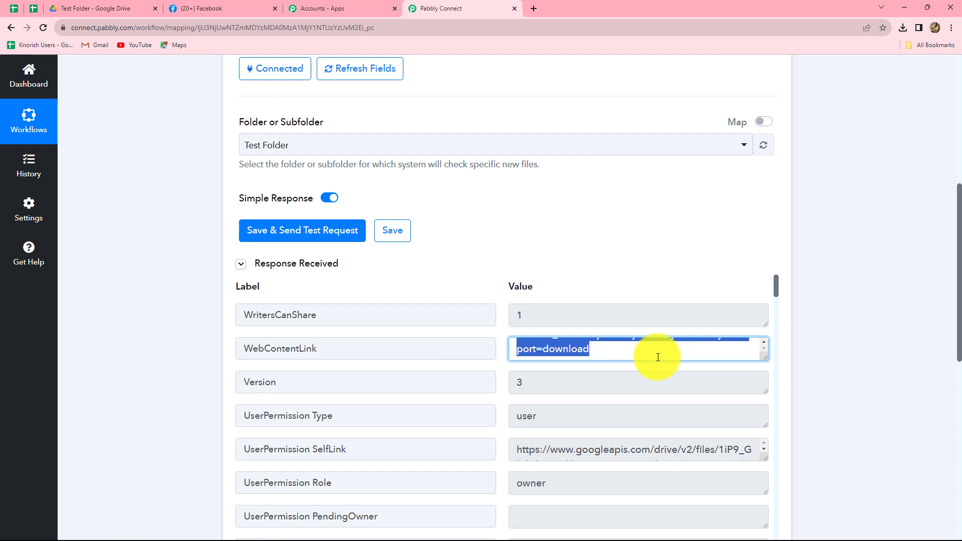
click(640, 355)
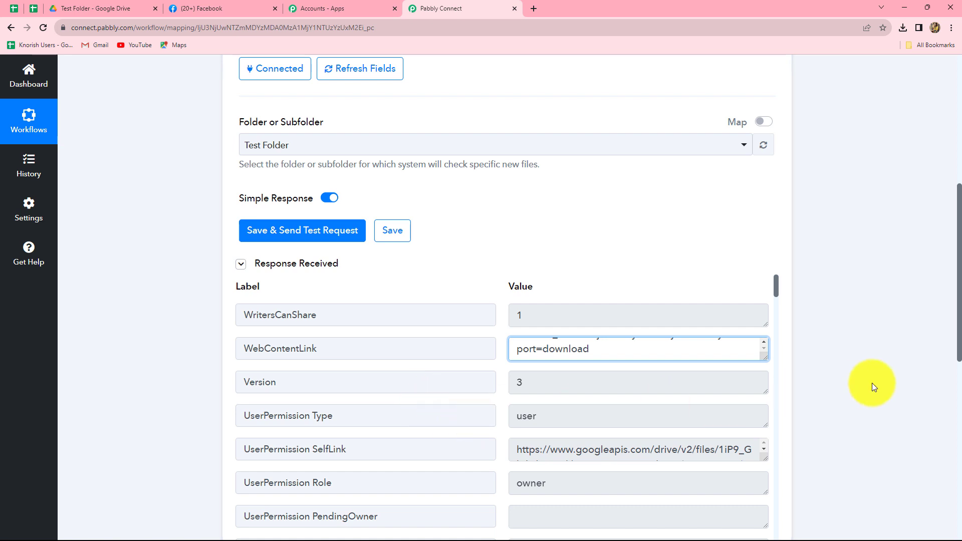
Set the action step's app to Facebook Pages with the action event Create Page Photo Post
scroll(875, 385, down, 10)
click(265, 277)
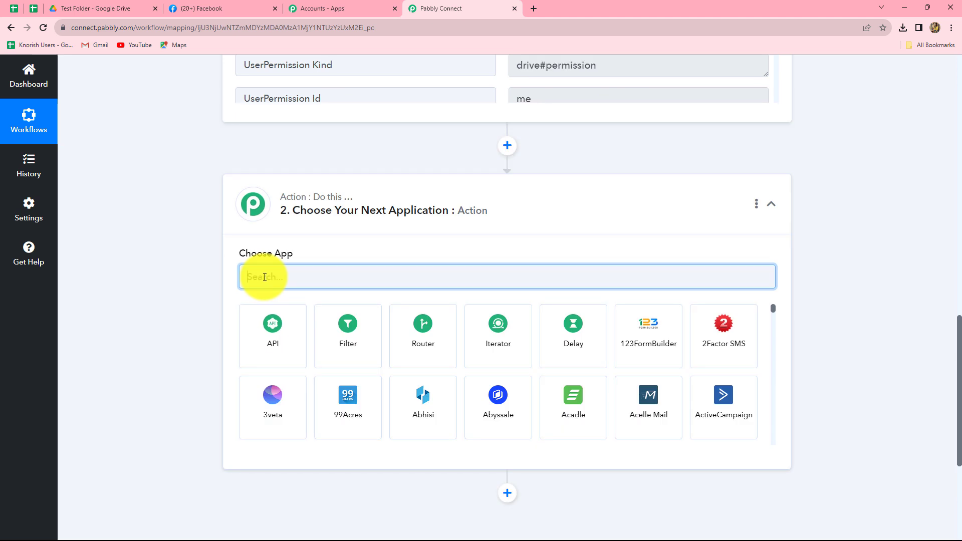
text(Face)
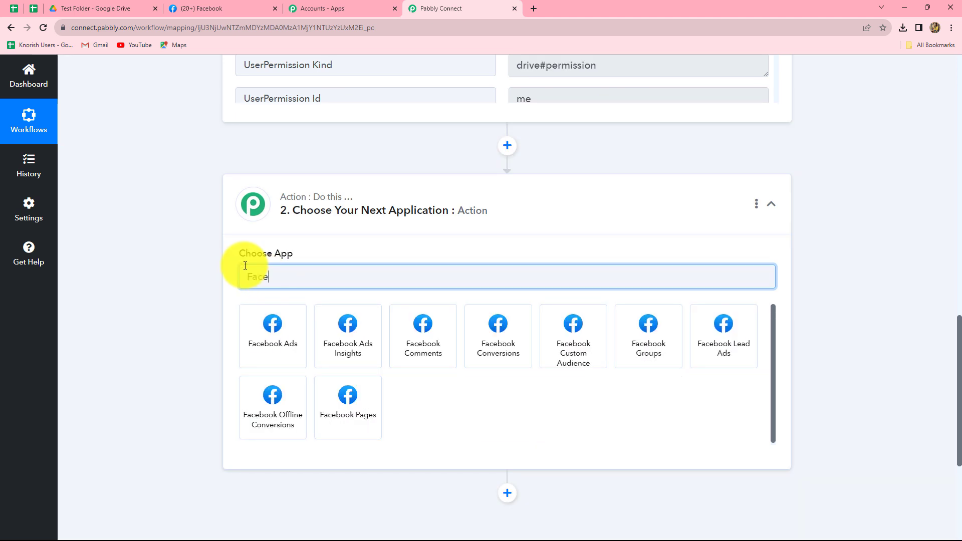
click(358, 404)
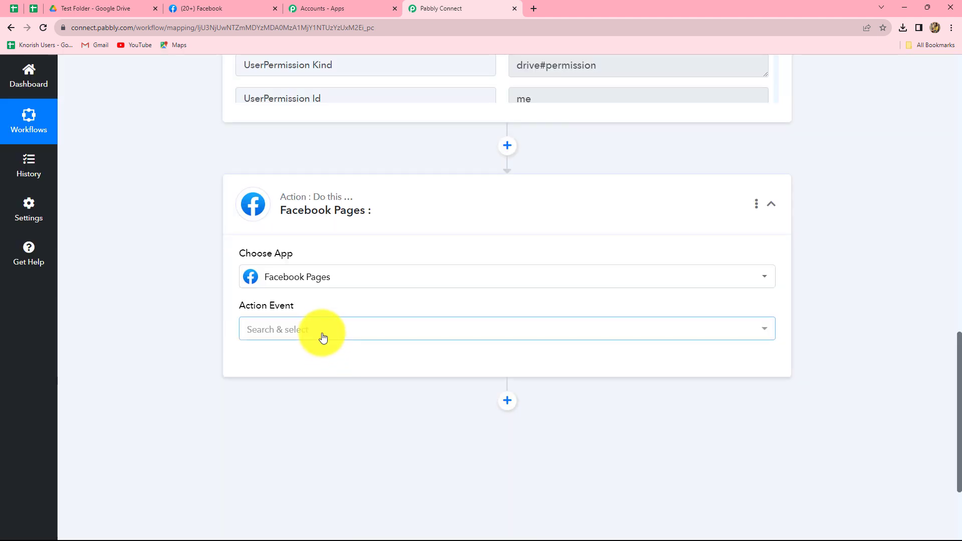
click(322, 329)
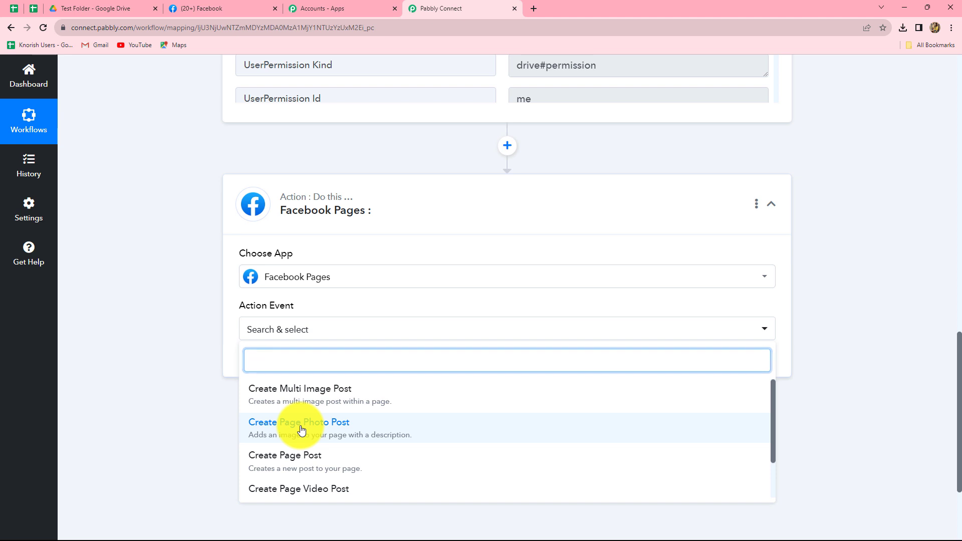
click(301, 430)
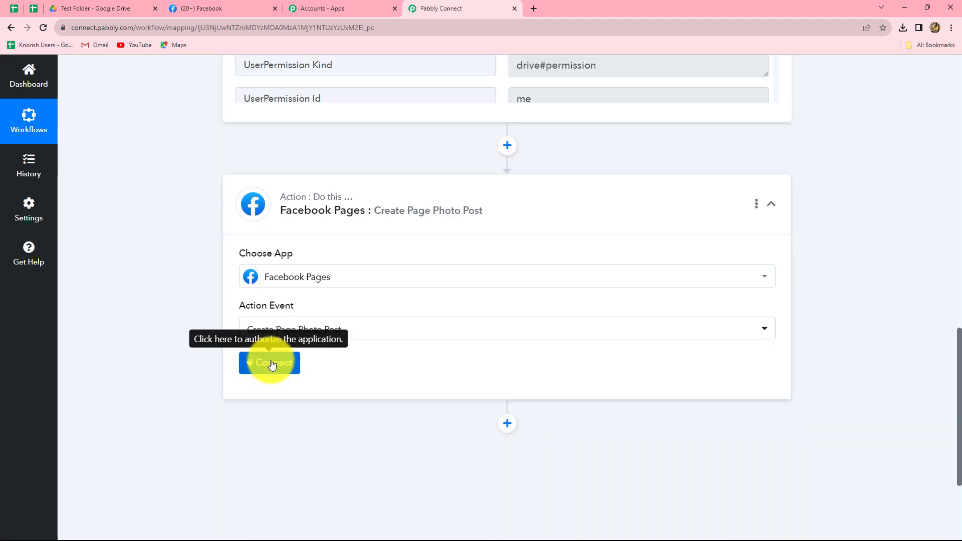
Add a new Facebook Pages connection to the action, continuing with the previously linked Facebook account
click(271, 363)
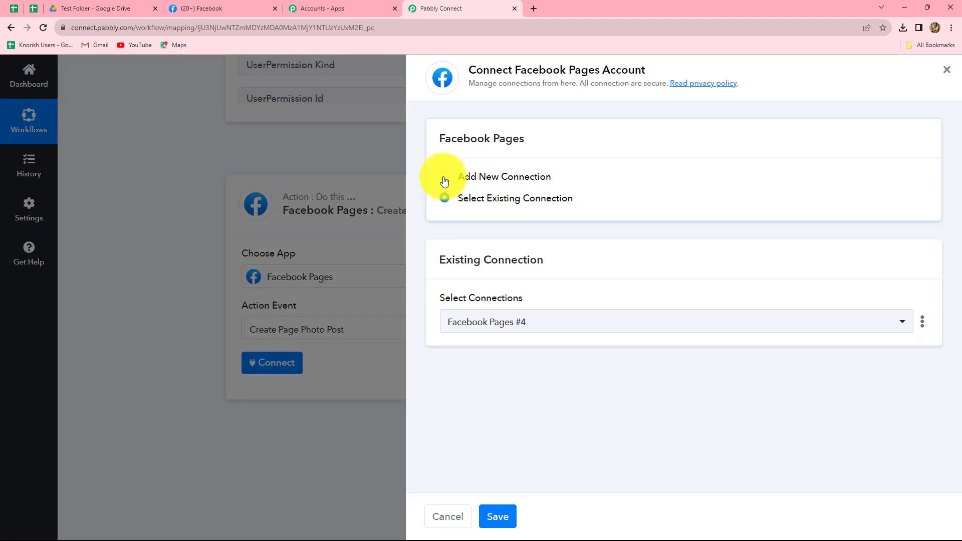
click(445, 178)
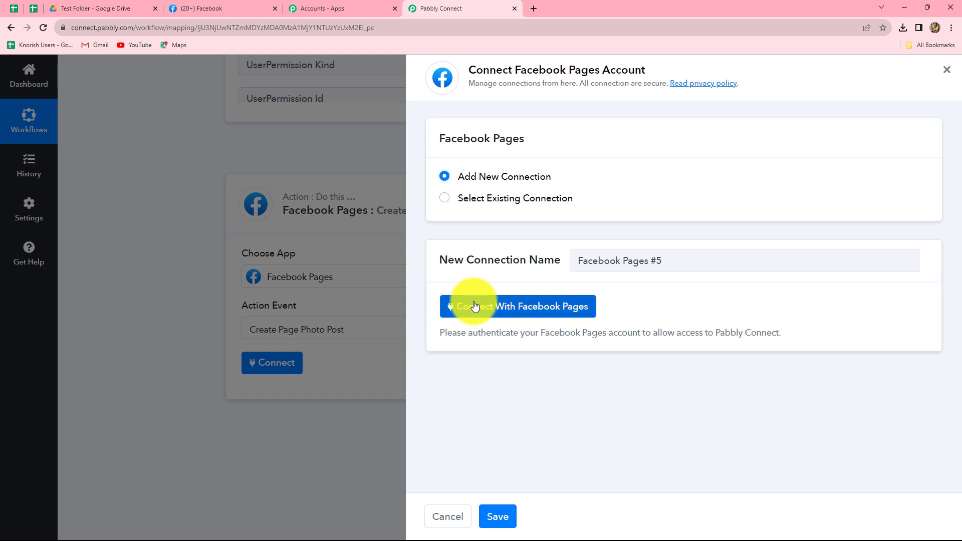
click(475, 306)
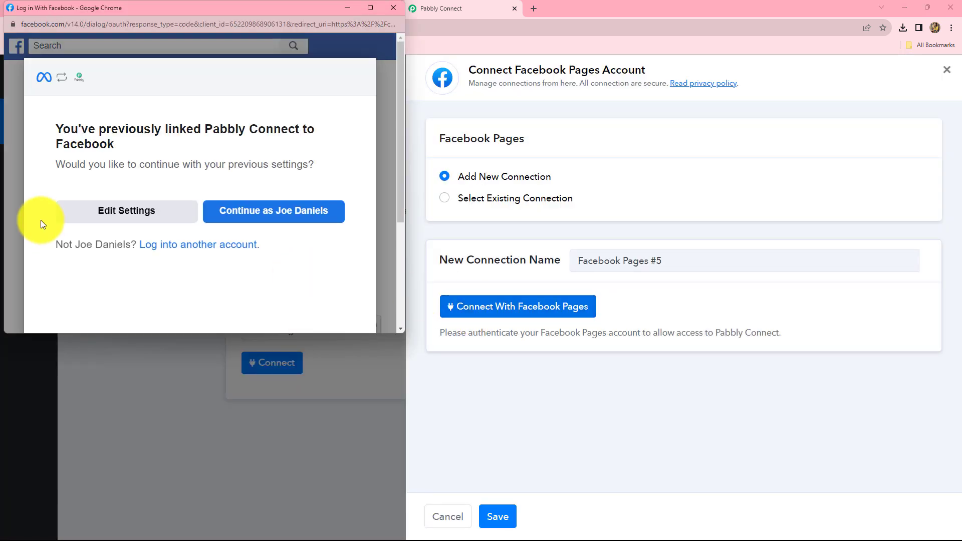
click(208, 221)
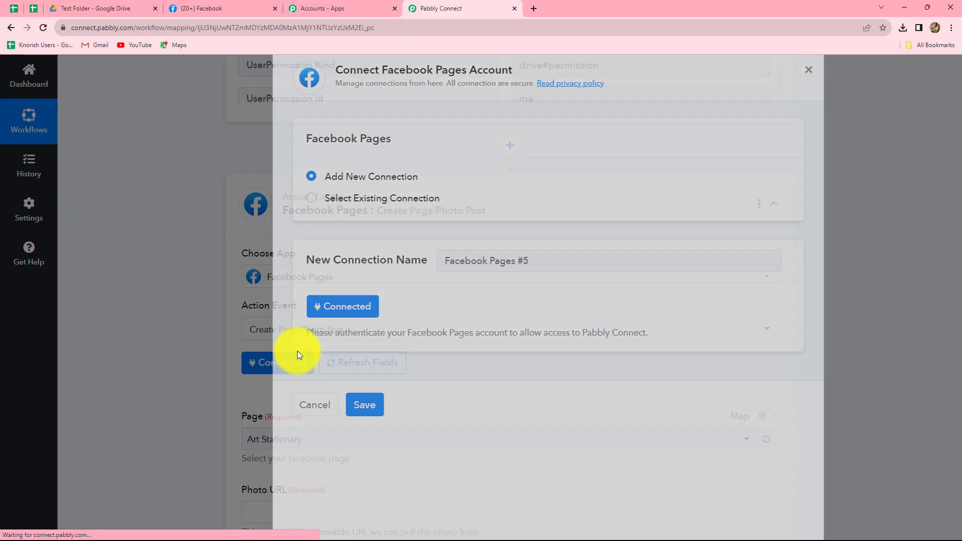
Check the action's fields in Pabbly Connect against the Pabbly page and the list of managed pages on Facebook
click(200, 8)
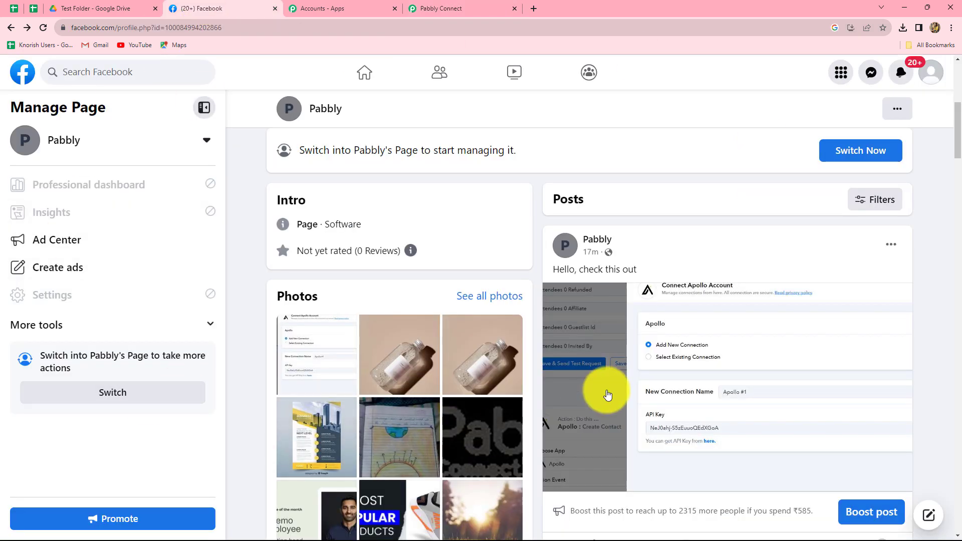
click(437, 7)
scroll(434, 392, down, 2)
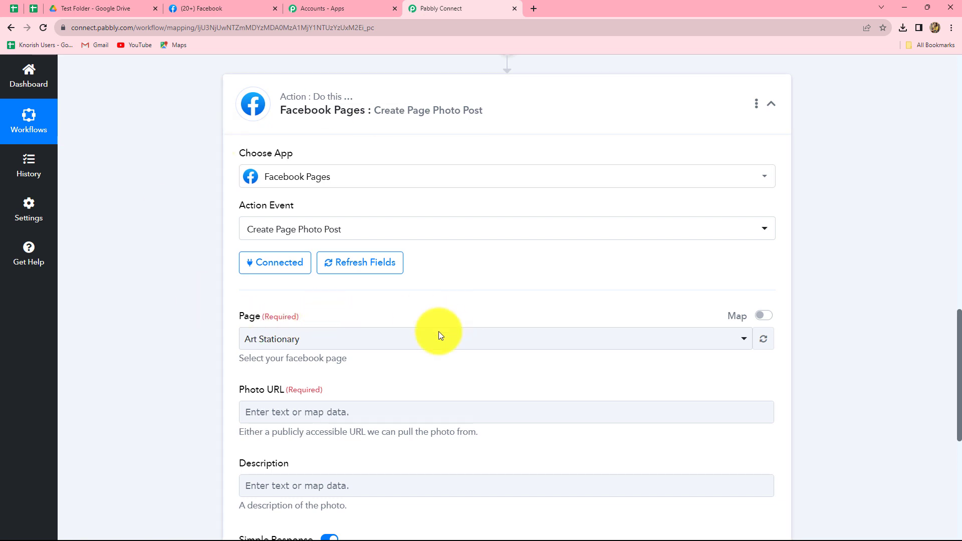
scroll(438, 332, down, 2)
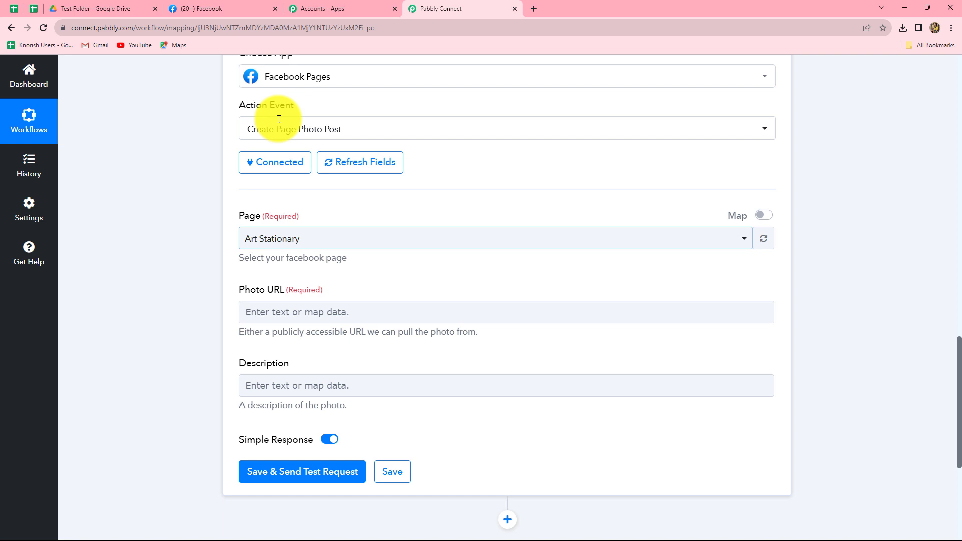
click(213, 11)
click(207, 144)
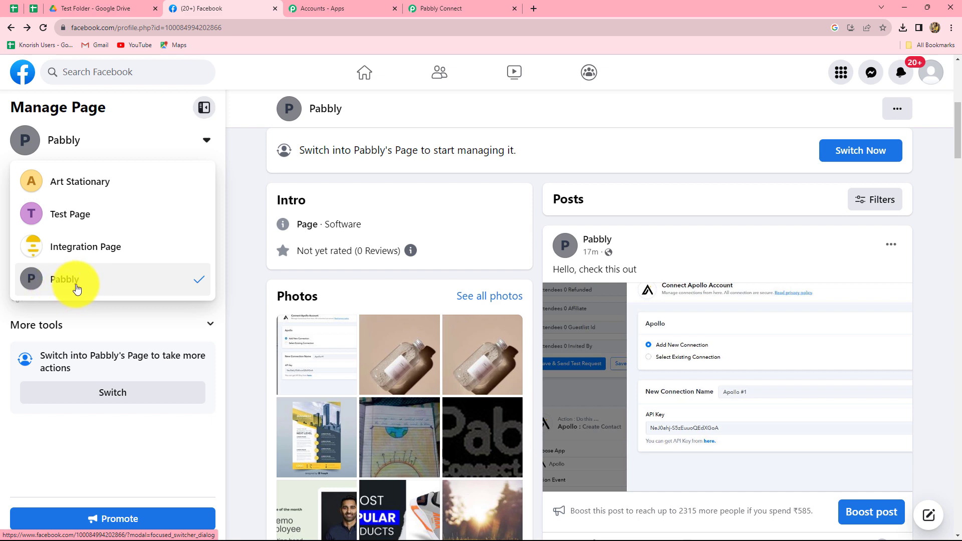
click(69, 283)
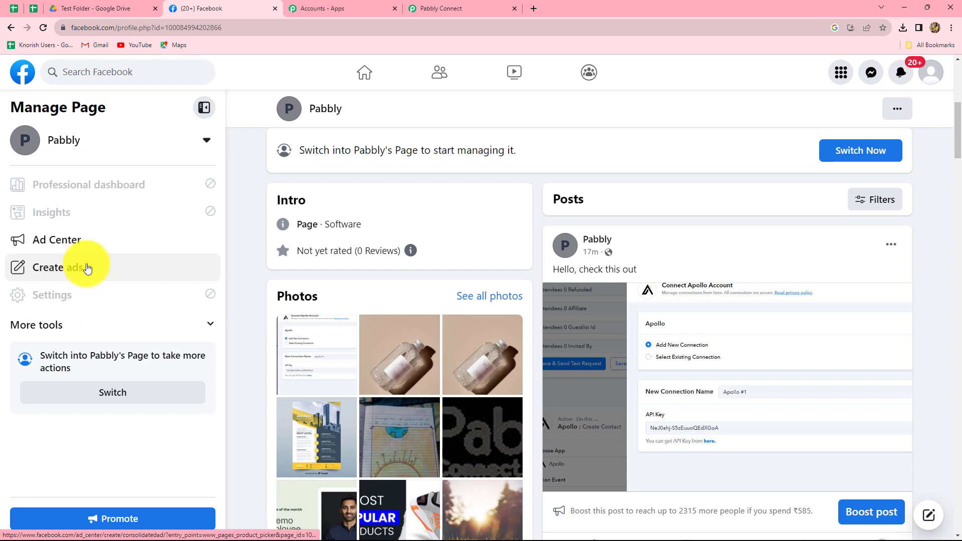
Return to Pabbly Connect and select Pabbly as the Facebook page for the photo post
click(441, 8)
click(423, 242)
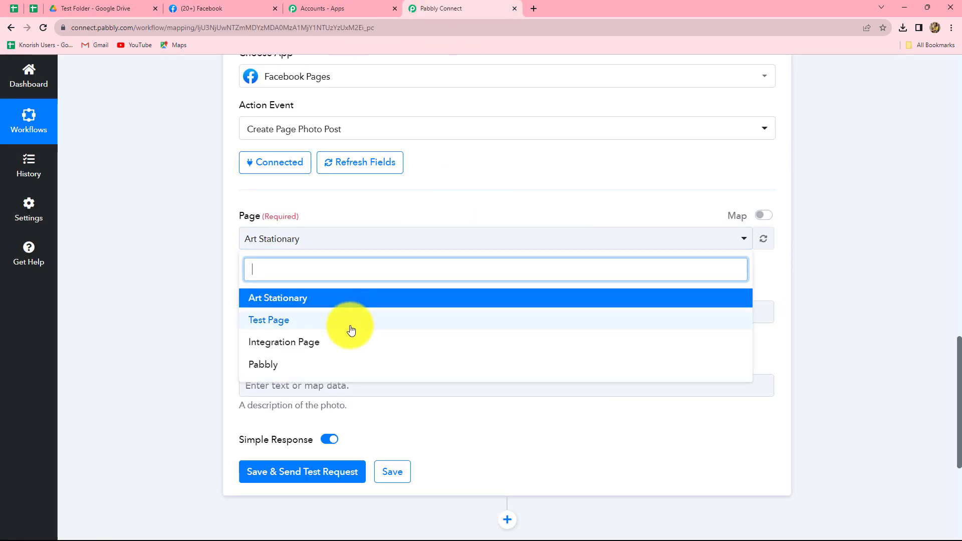
click(298, 361)
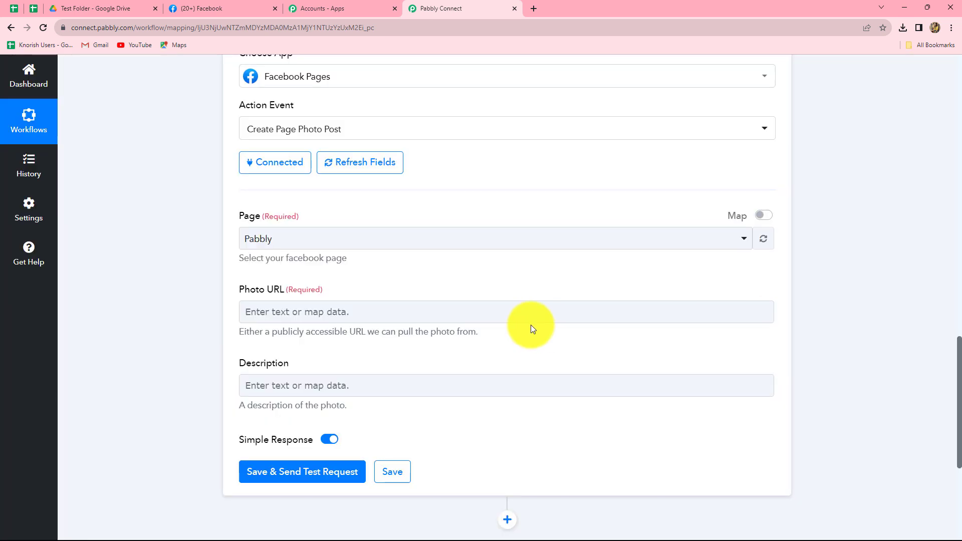
Map the Photo URL to the WebContentLink from the Google Drive trigger's response
scroll(530, 325, down, 2)
click(312, 217)
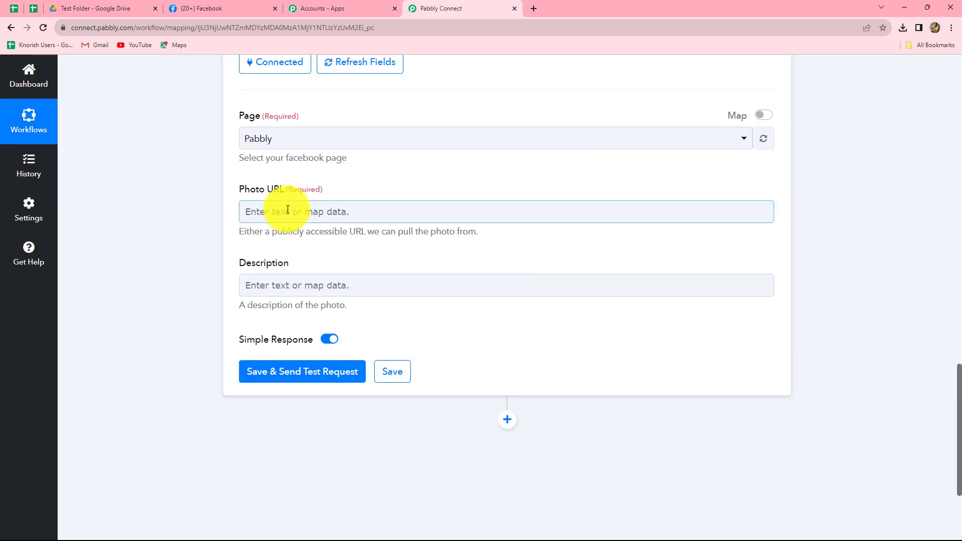
click(170, 182)
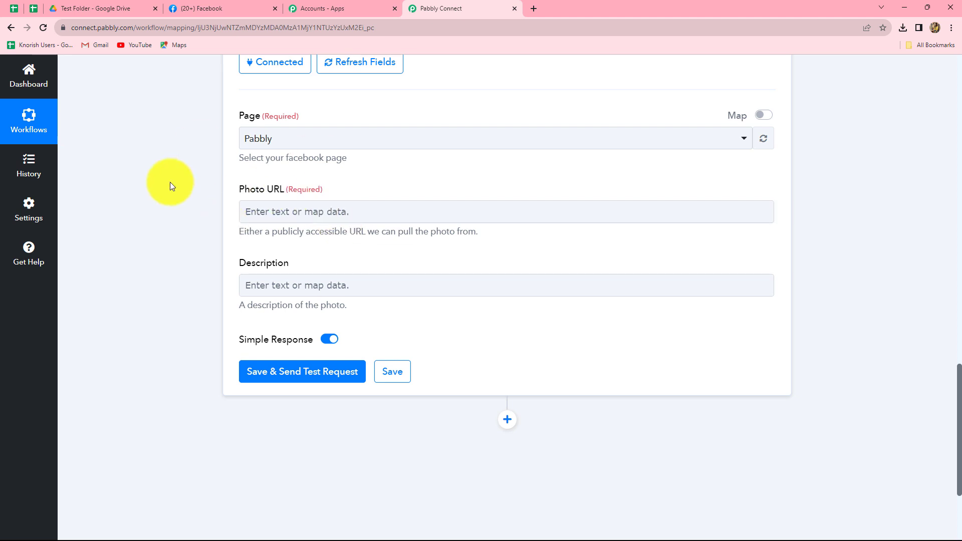
click(263, 216)
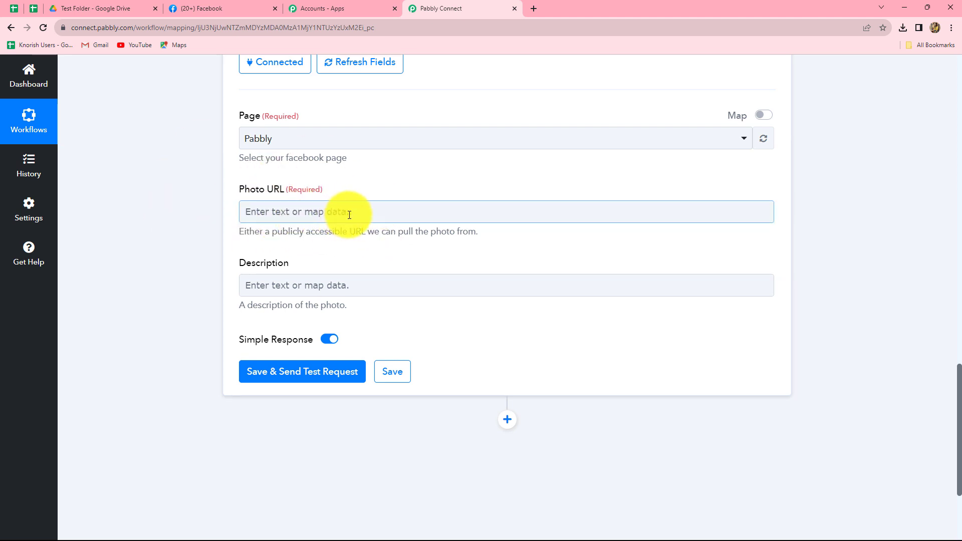
scroll(349, 214, up, 10)
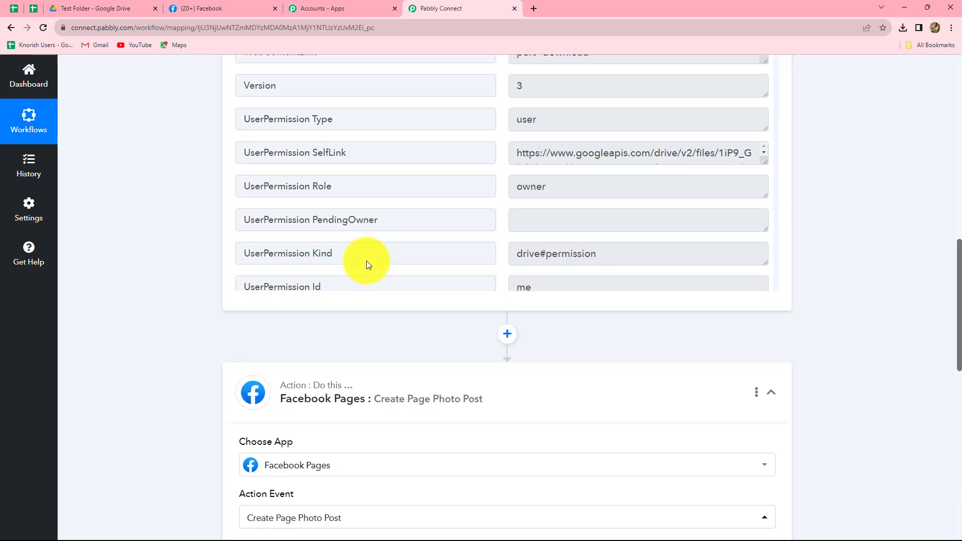
scroll(924, 285, down, 10)
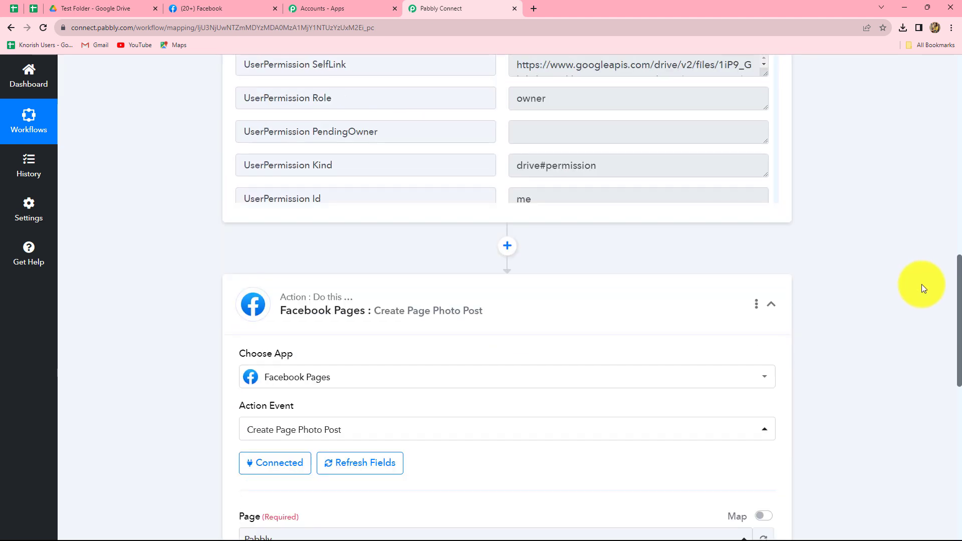
click(402, 217)
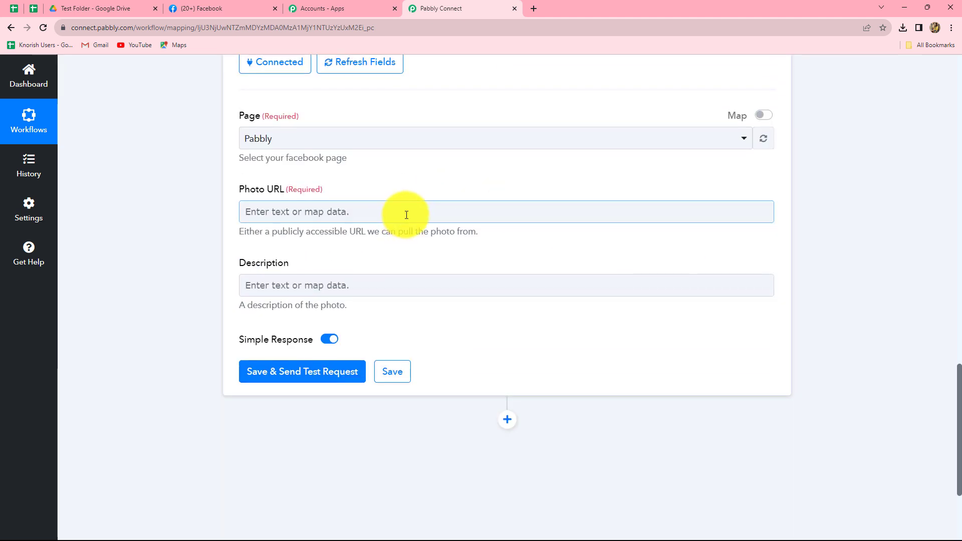
click(406, 214)
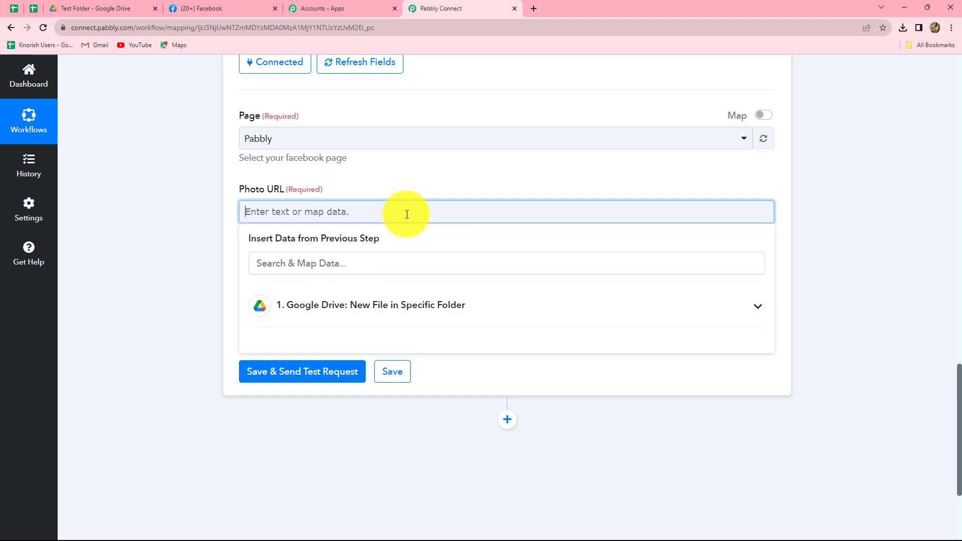
click(366, 308)
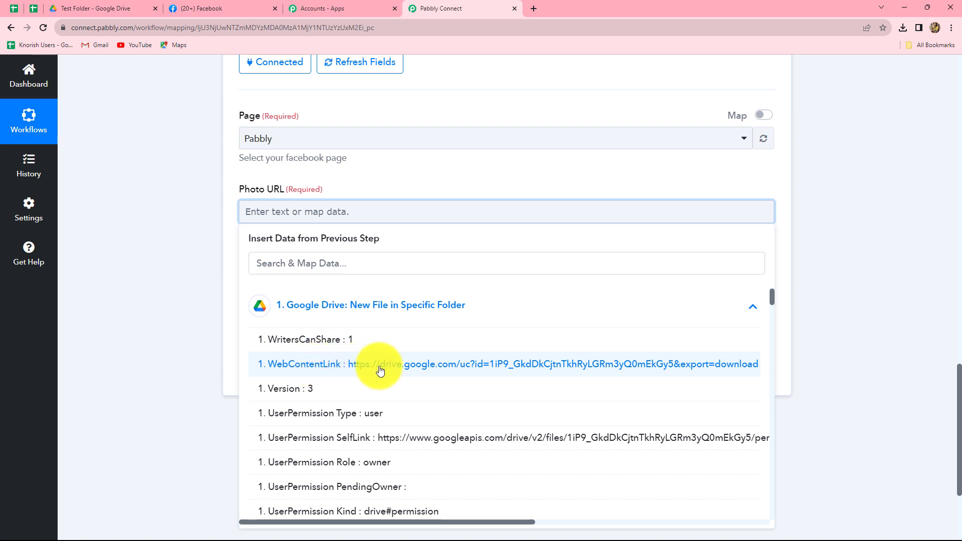
click(531, 369)
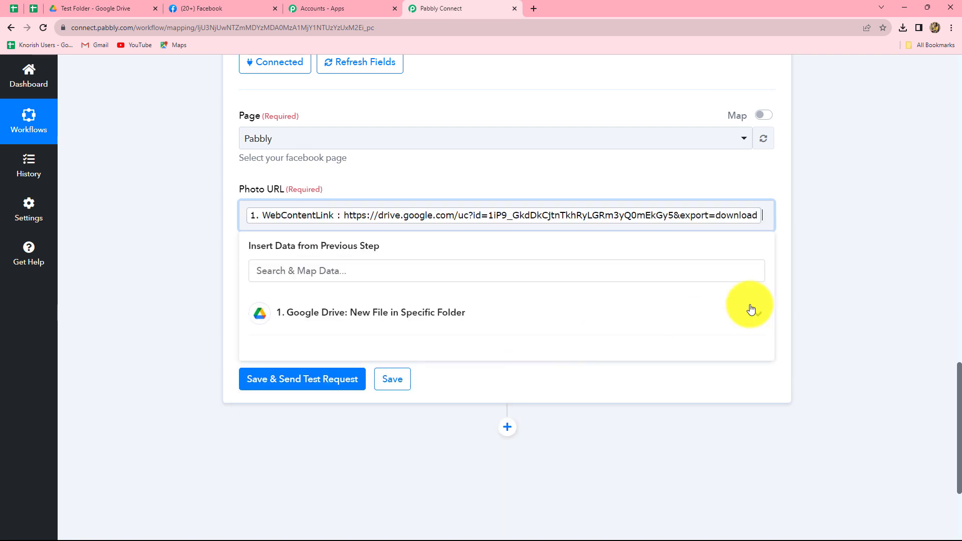
Enter the photo description "Hello Everyone!" followed by "Please check out this." on a second line
click(901, 260)
click(296, 296)
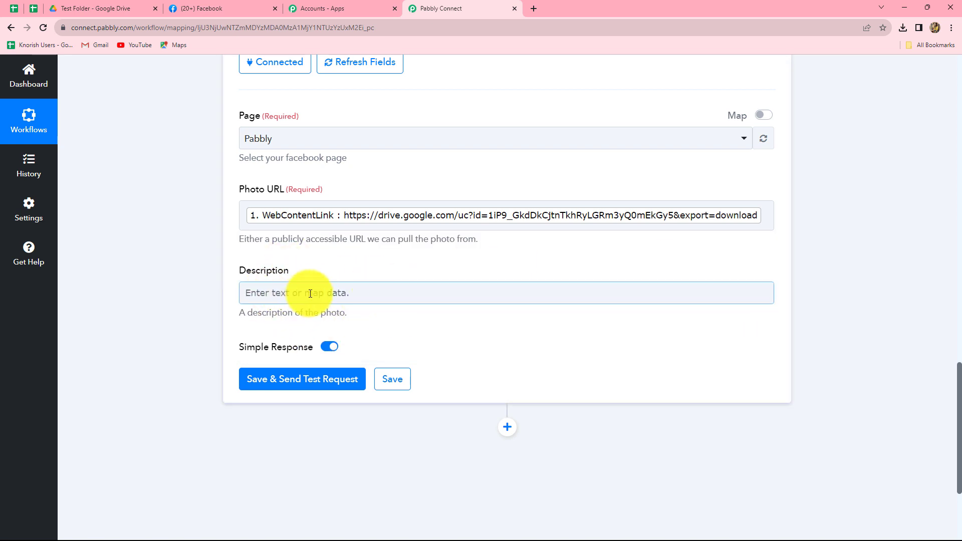
click(288, 294)
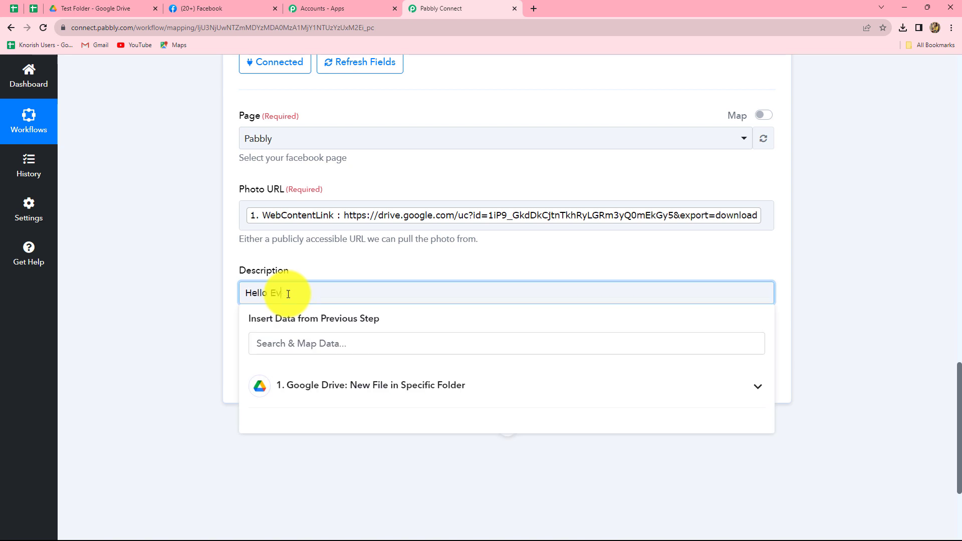
text(Hello Everyone!)
key(Return)
text(Please check out this.)
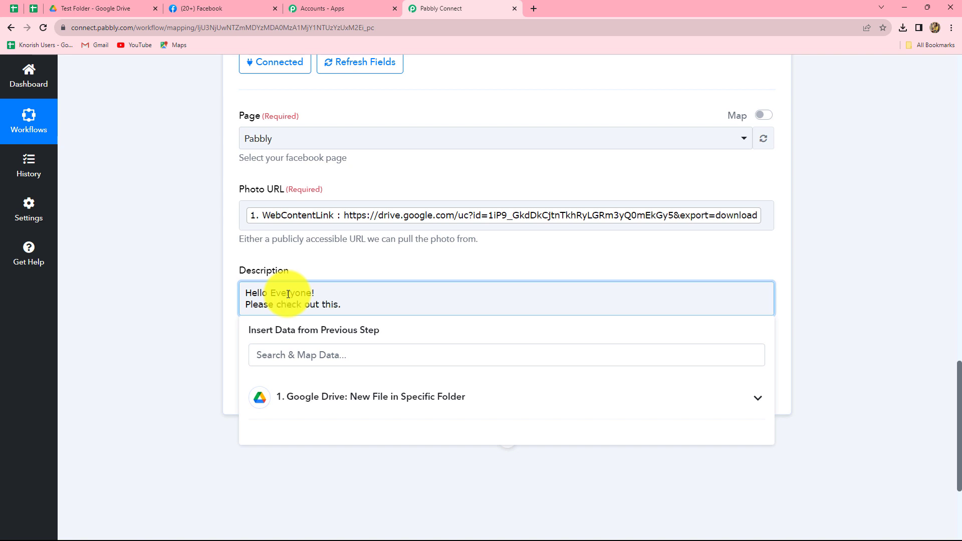
click(834, 306)
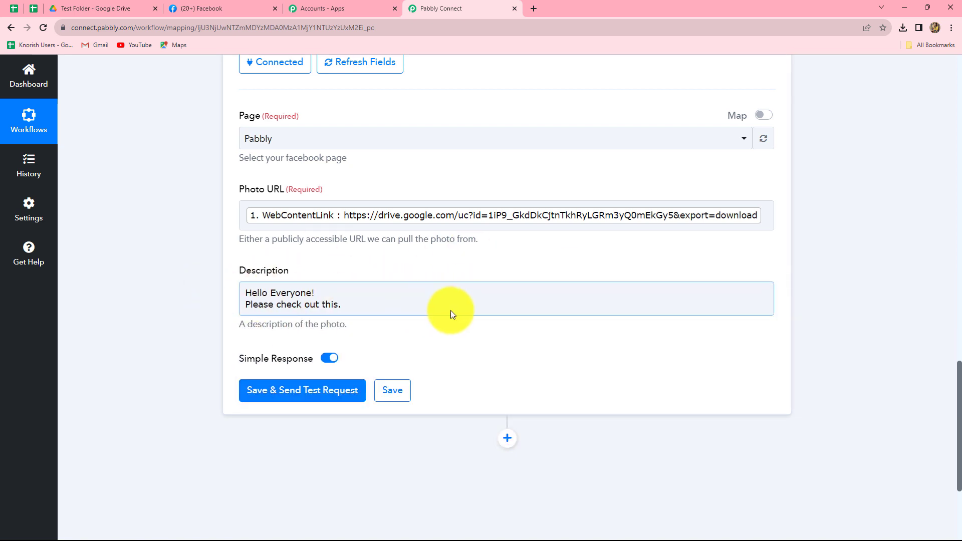
Save the Facebook action, send a test request, and check the Id value in the response
click(290, 398)
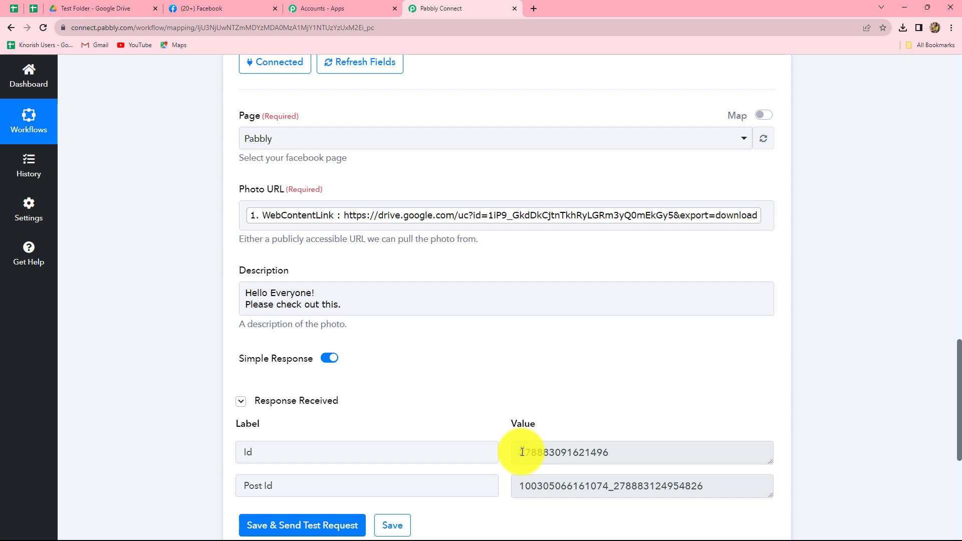
drag(521, 453, 640, 455)
click(531, 463)
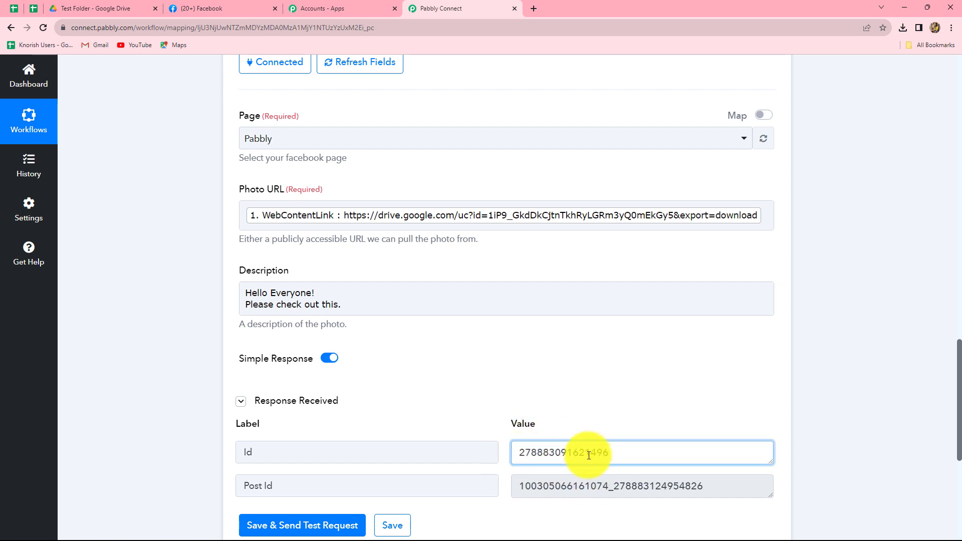
Switch to Facebook, reload the Pabbly page, and examine its newest post for the photo and description
click(223, 6)
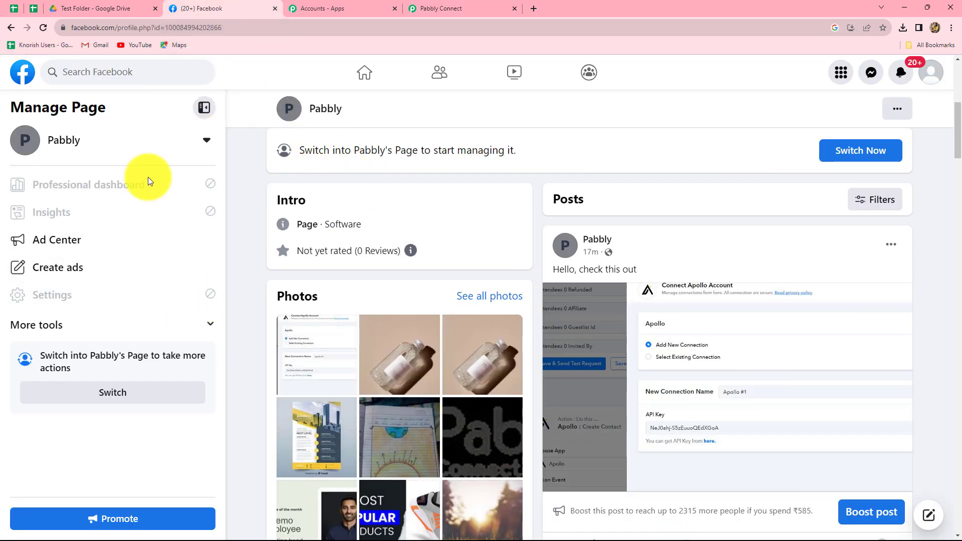
key(F5)
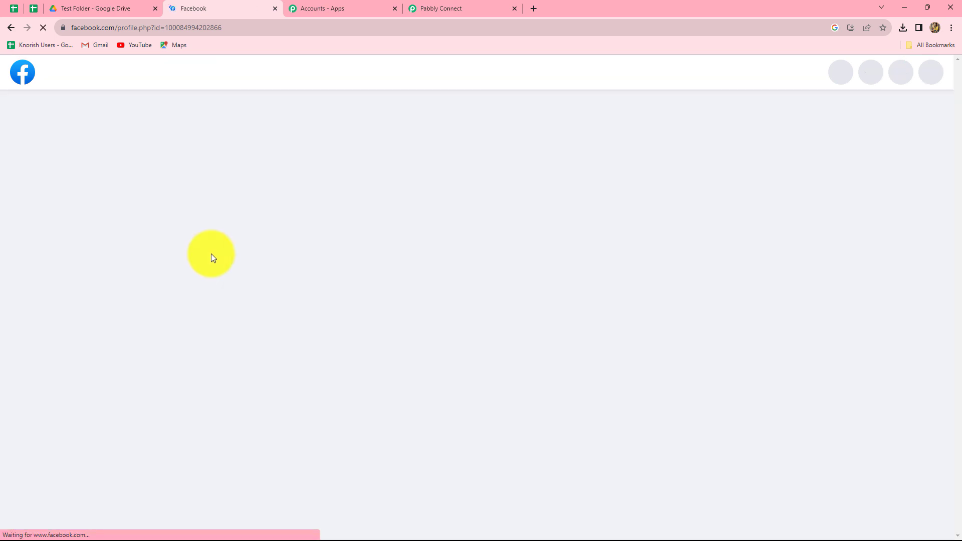
scroll(569, 381, down, 3)
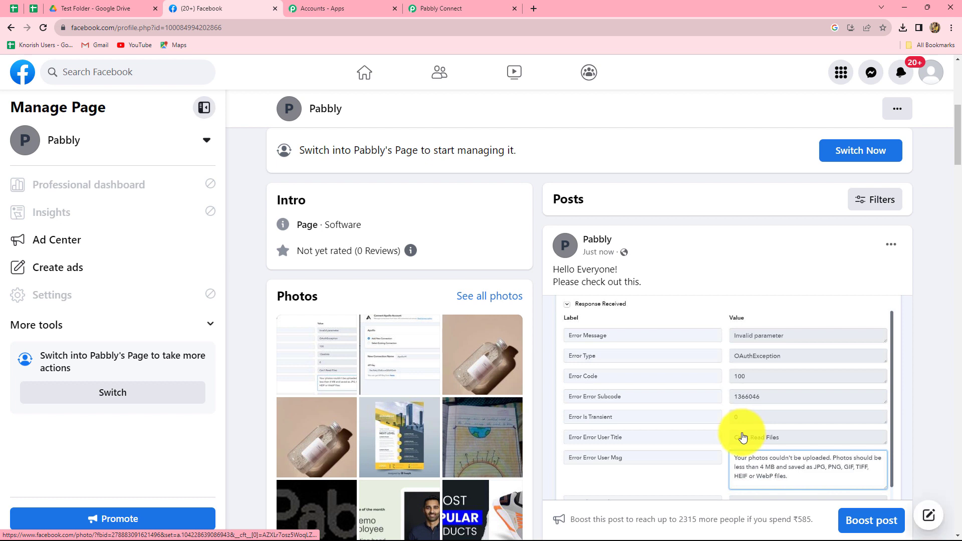
scroll(608, 393, up, 2)
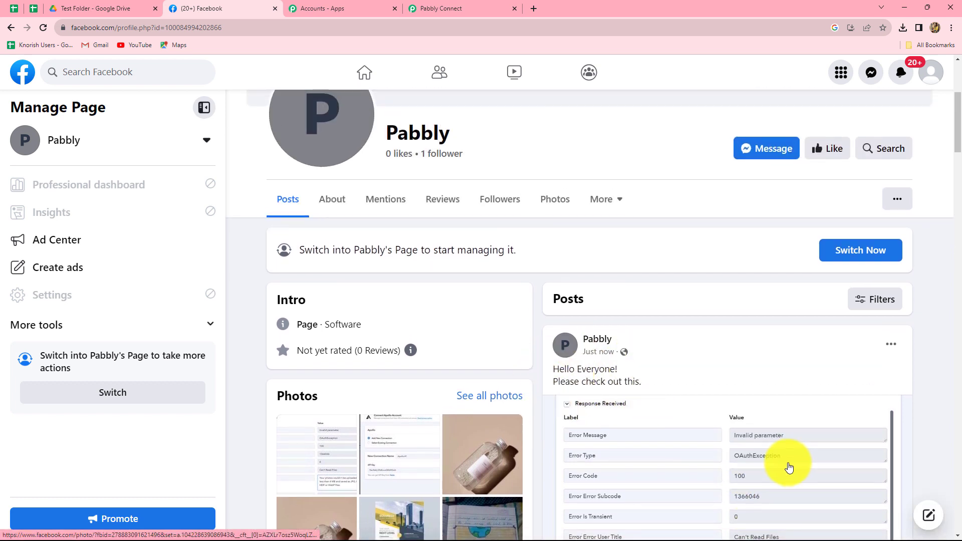
scroll(788, 462, down, 2)
scroll(785, 458, up, 2)
scroll(785, 459, down, 2)
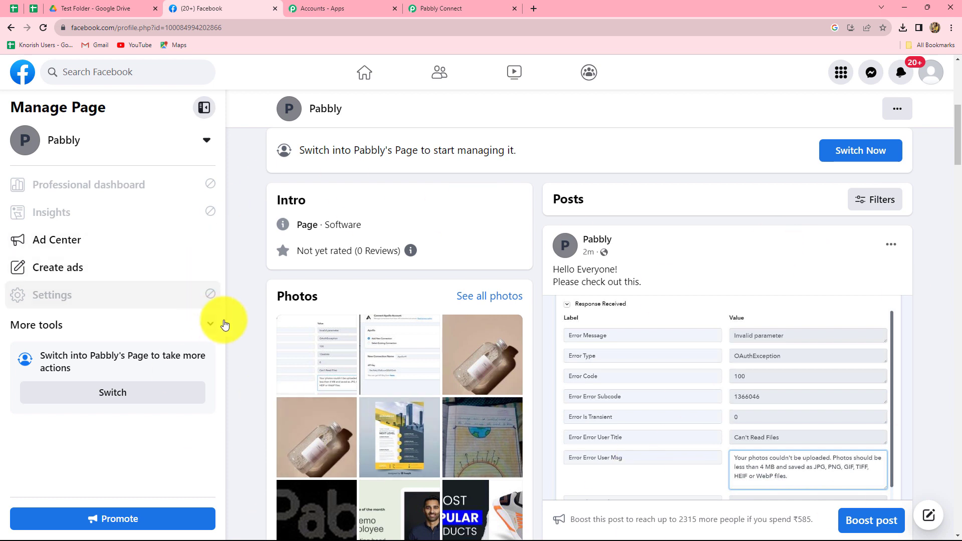
Review the Test Folder files in Google Drive, the Facebook post, and the Google Drive trigger setup in Pabbly Connect
click(80, 8)
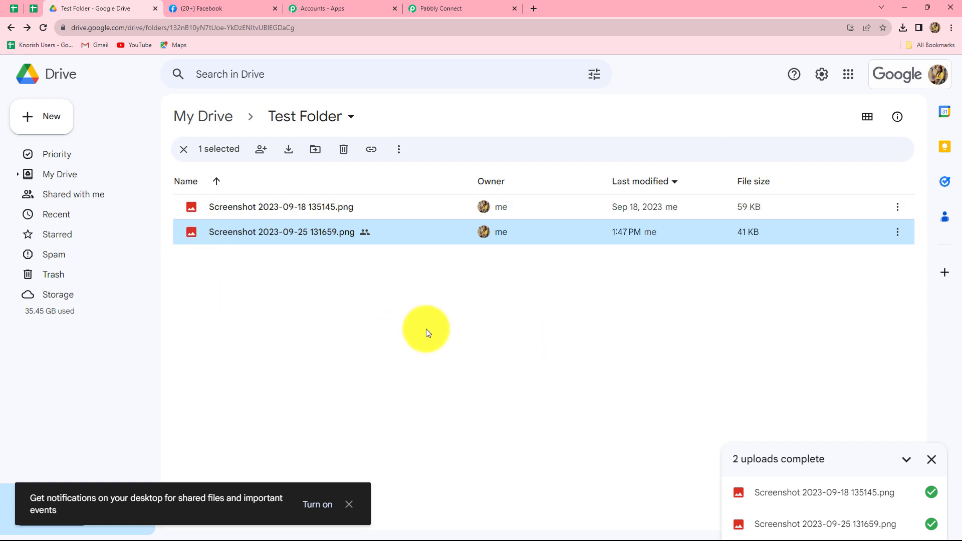
click(210, 6)
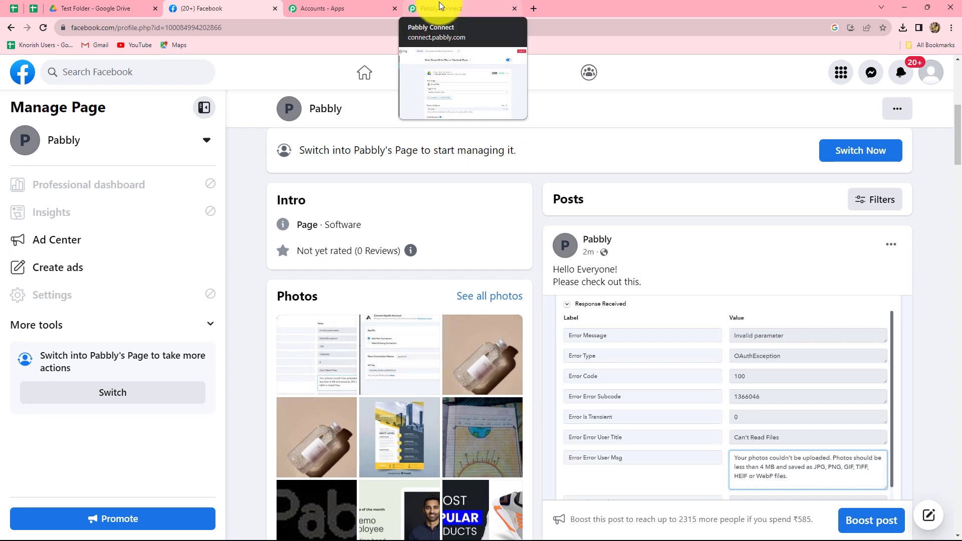
click(439, 6)
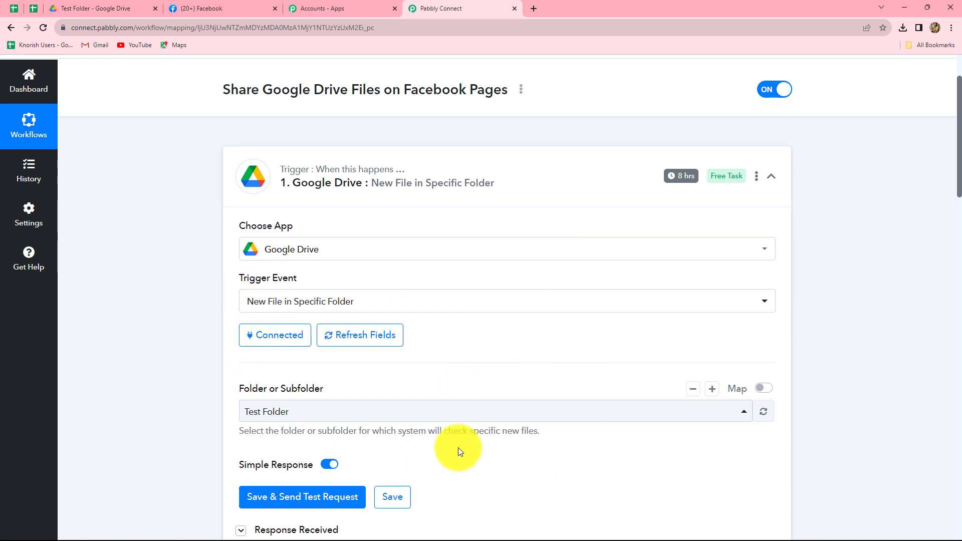
scroll(462, 443, down, 2)
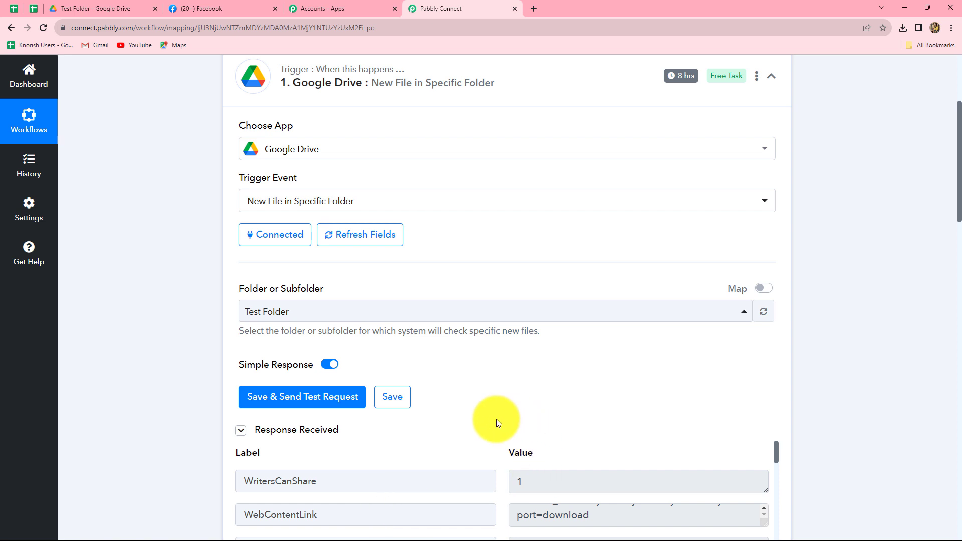
click(206, 8)
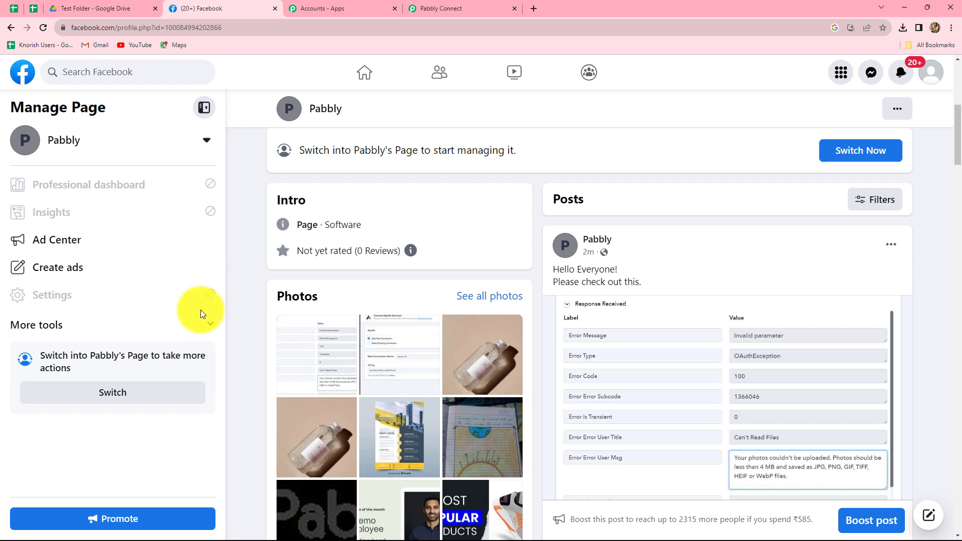
click(441, 9)
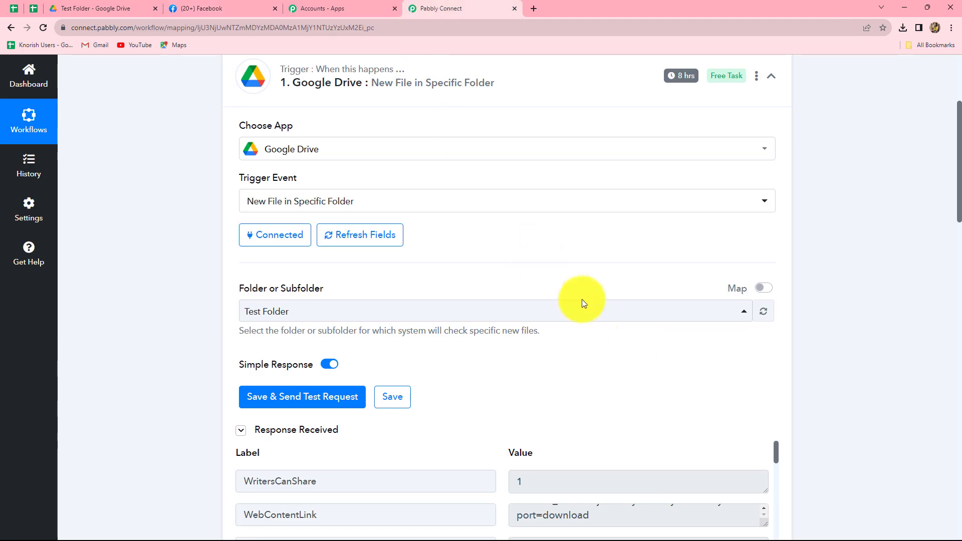